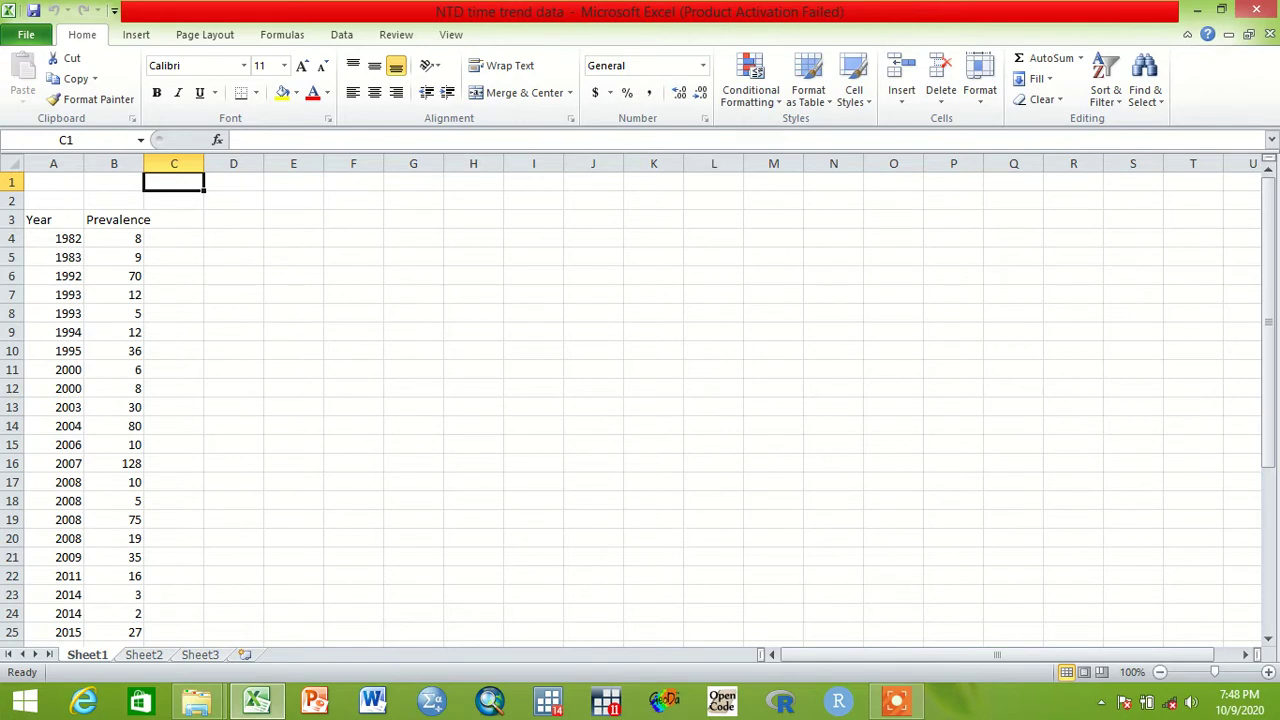
- Browse the Year column from 1982 down to the end of the data and back
left_click(53, 238)
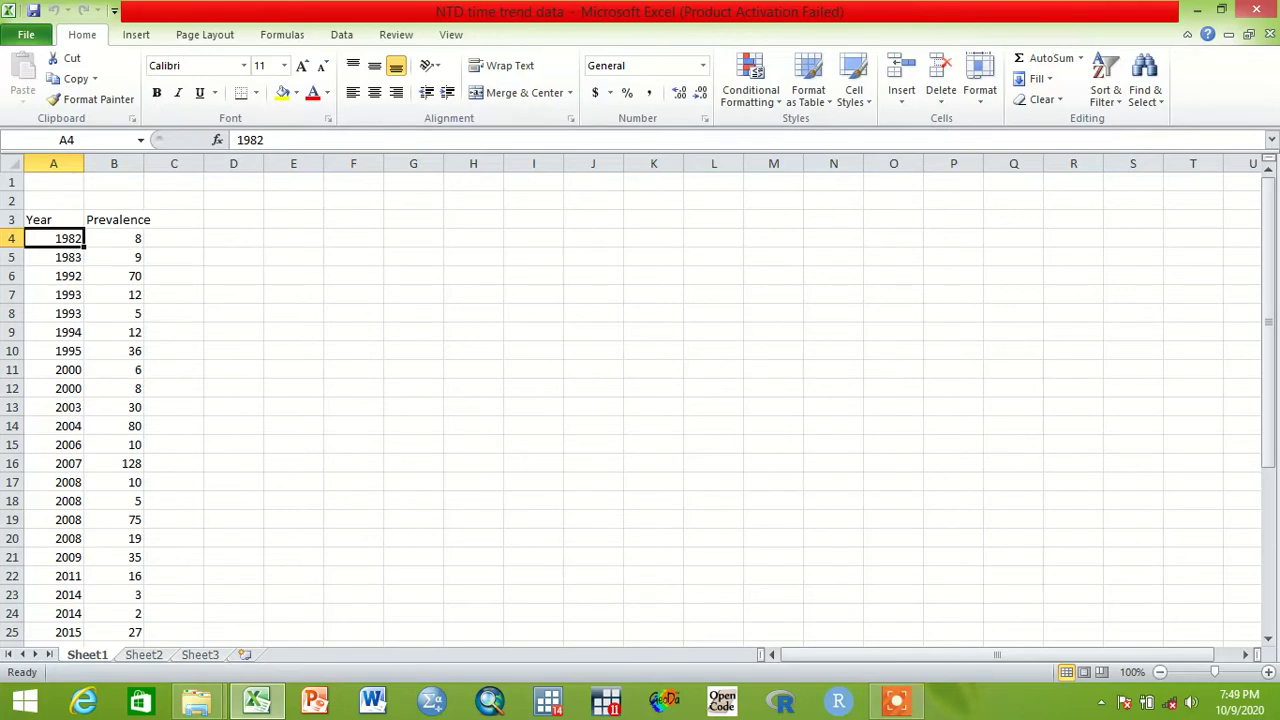
key("Down")
key("Down")
key("Down")
key("Down")
key("Down")
key("Down")
key("Down")
key("Down")
key("Down")
key("Down")
key("Down")
key("Down")
key("Down")
key("Down")
key("Down")
key("Down")
key("Down")
key("Down")
key("Down")
key("Down")
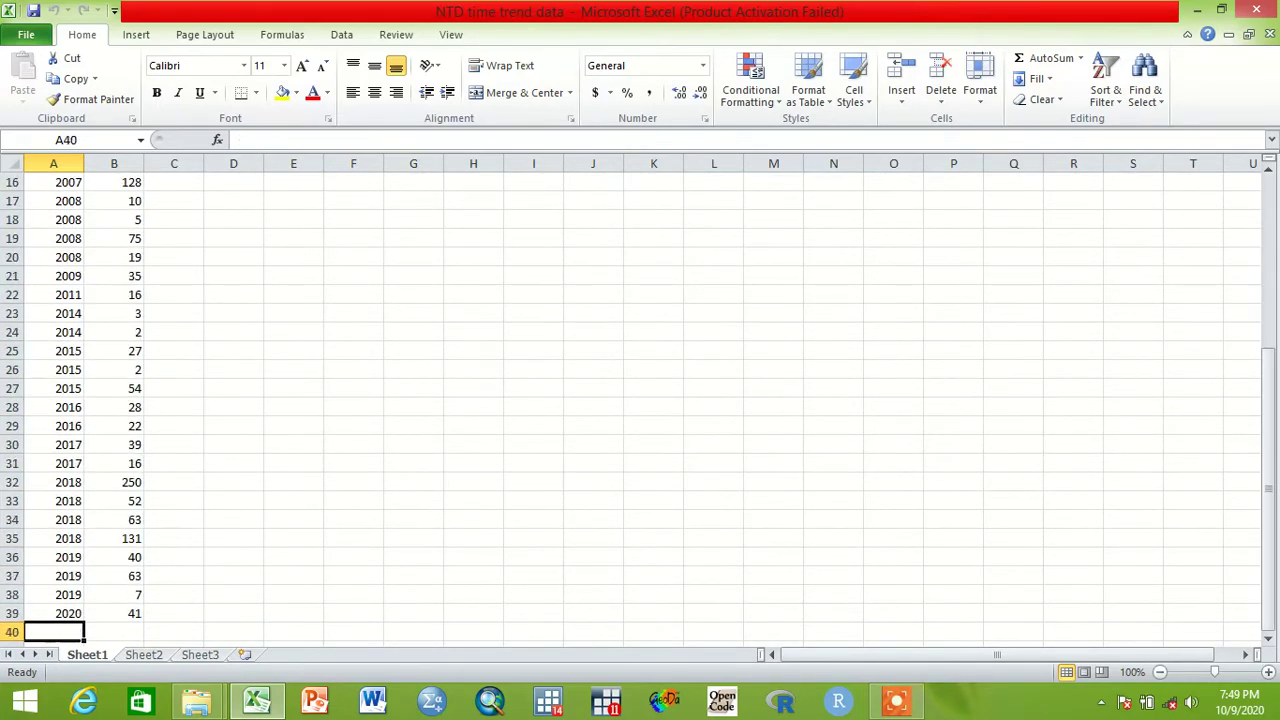
key("Down")
key("Up")
key("Up")
key("Up")
key("Up")
key("Up")
key("Up")
key("Up")
key("Up")
key("Up")
key("Up")
key("Up")
key("Up")
key("Up")
key("Up")
key("Up")
key("Up")
key("Up")
key("Up")
key("Up")
key("Up")
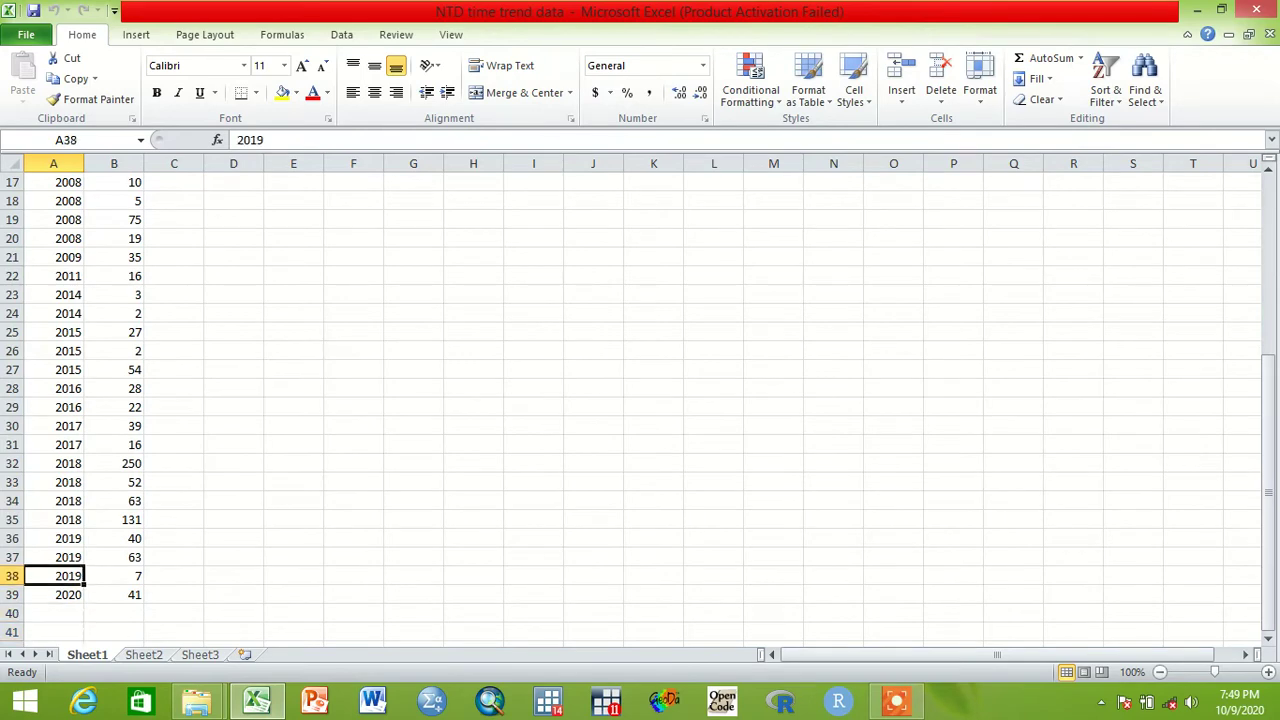
key("Up")
key("Up")
key("Up")
key("Up")
key("Up")
key("Up")
key("Down")
key("Down")
key("Down")
key("Down")
key("Down")
key("Down")
key("Down")
key("Down")
key("Down")
key("Down")
key("Down")
key("Down")
key("Down")
key("Down")
key("Down")
key("Down")
key("Down")
key("Down")
key("Down")
key("Down")
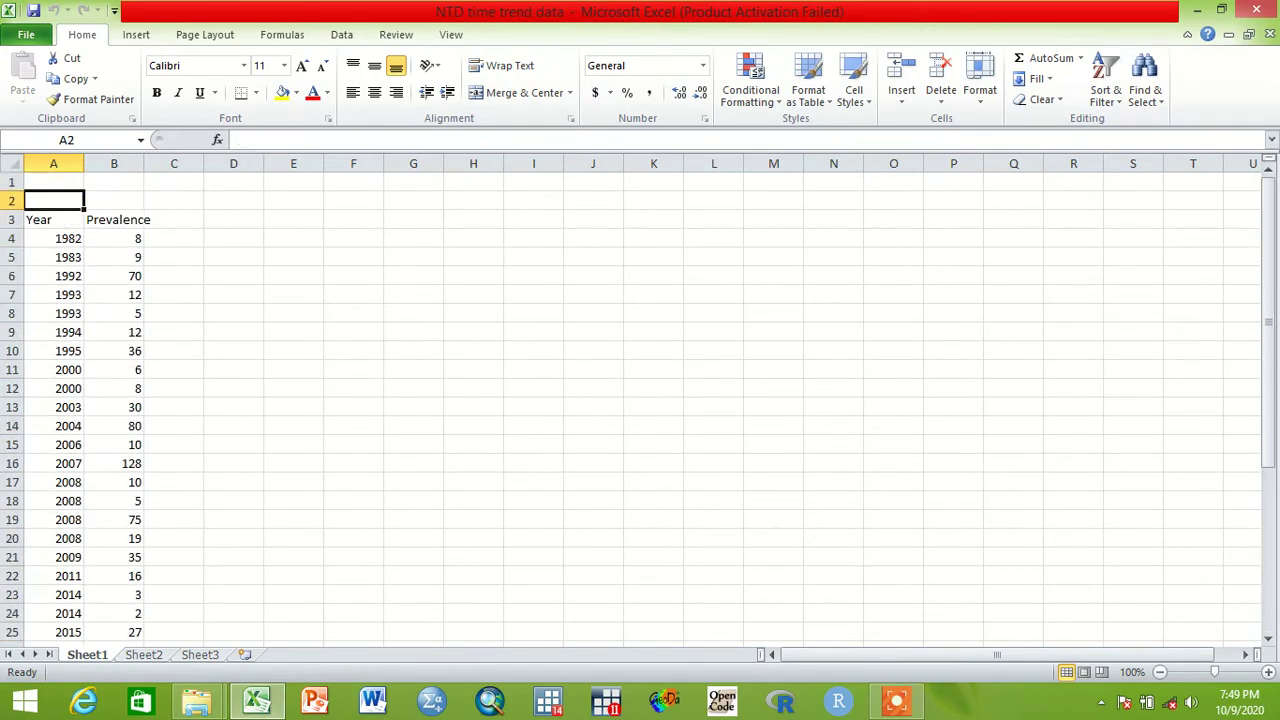
key("Down")
key("Down")
key("Down")
key("Down")
key("Down")
key("Down")
key("Down")
key("Down")
key("Down")
key("Down")
key("Down")
key("Down")
key("Down")
key("Down")
key("Down")
key("Down")
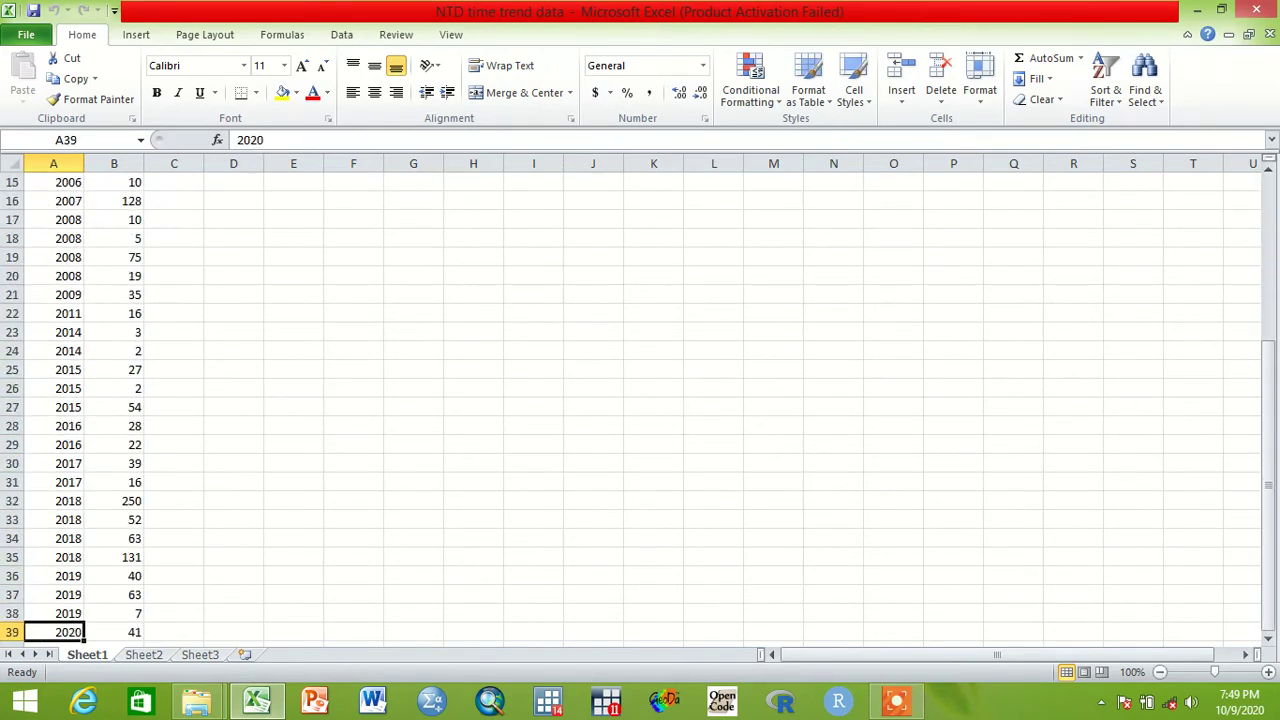
key("Up")
key("Up")
key("Up")
key("Up")
key("Up")
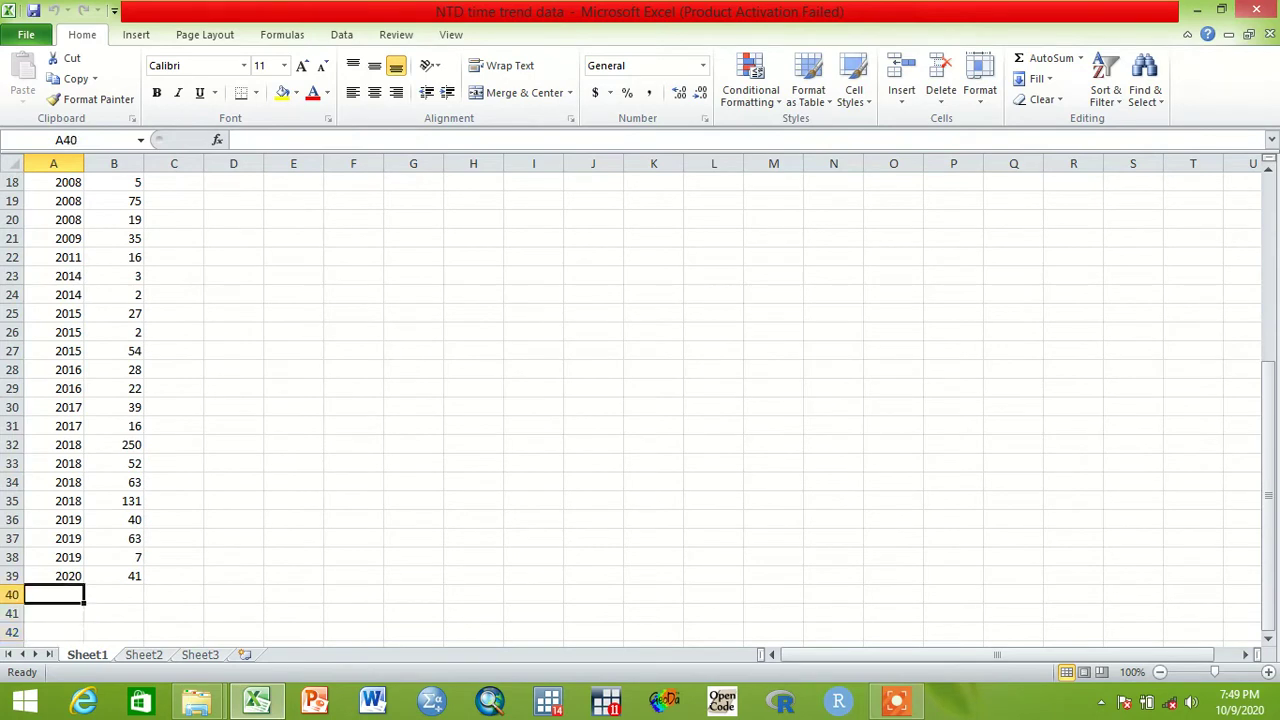
key("Up")
key("Up")
key("Up")
key("Up")
key("Up")
key("Up")
key("Up")
key("Up")
key("Up")
key("Up")
key("Up")
key("Up")
key("Up")
key("Up")
key("Up")
key("Up")
key("Up")
key("Up")
key("Up")
key("Up")
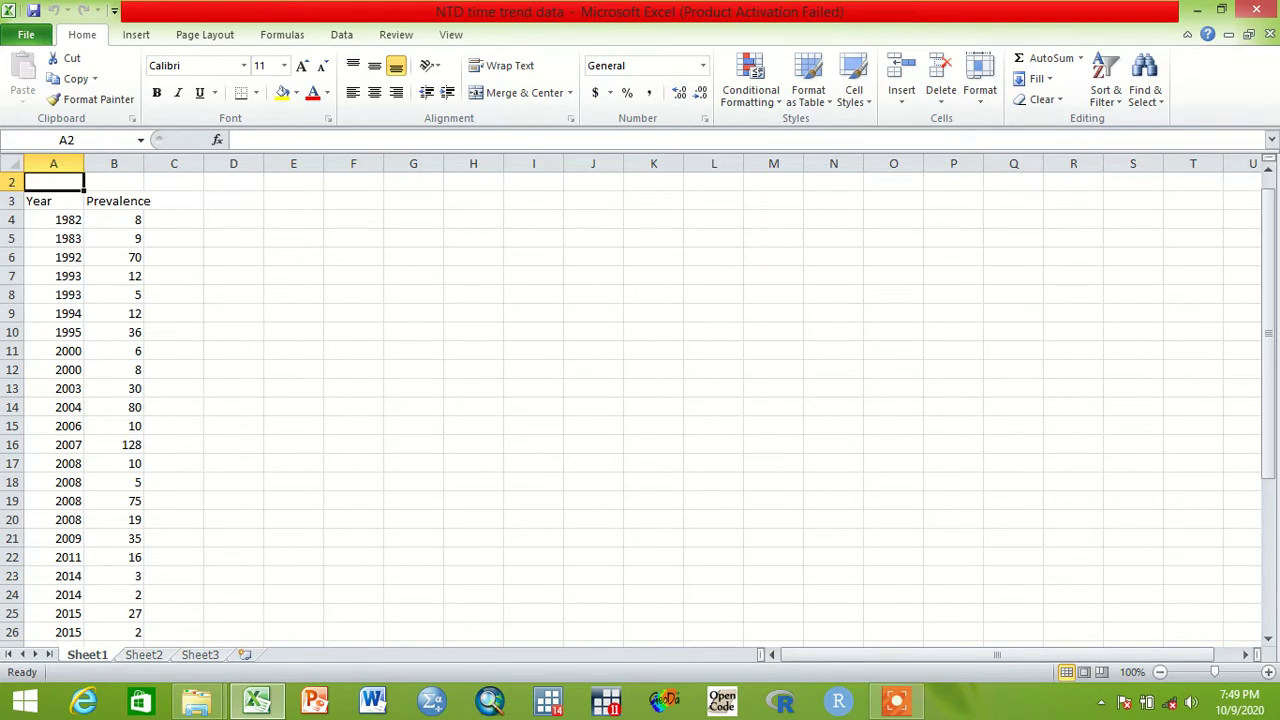
- Select the Prevalence column B3:B39 and insert a basic 2-D line chart
left_click(114, 201)
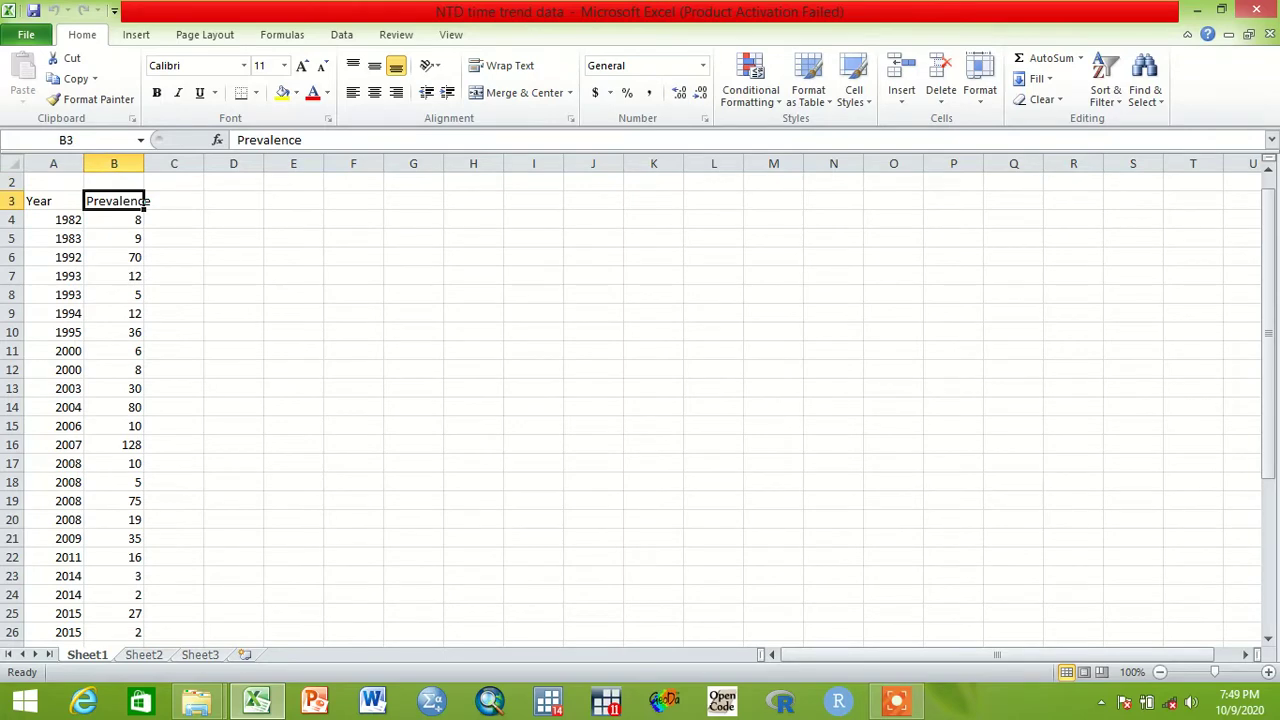
left_click_drag(120, 205, 140, 578)
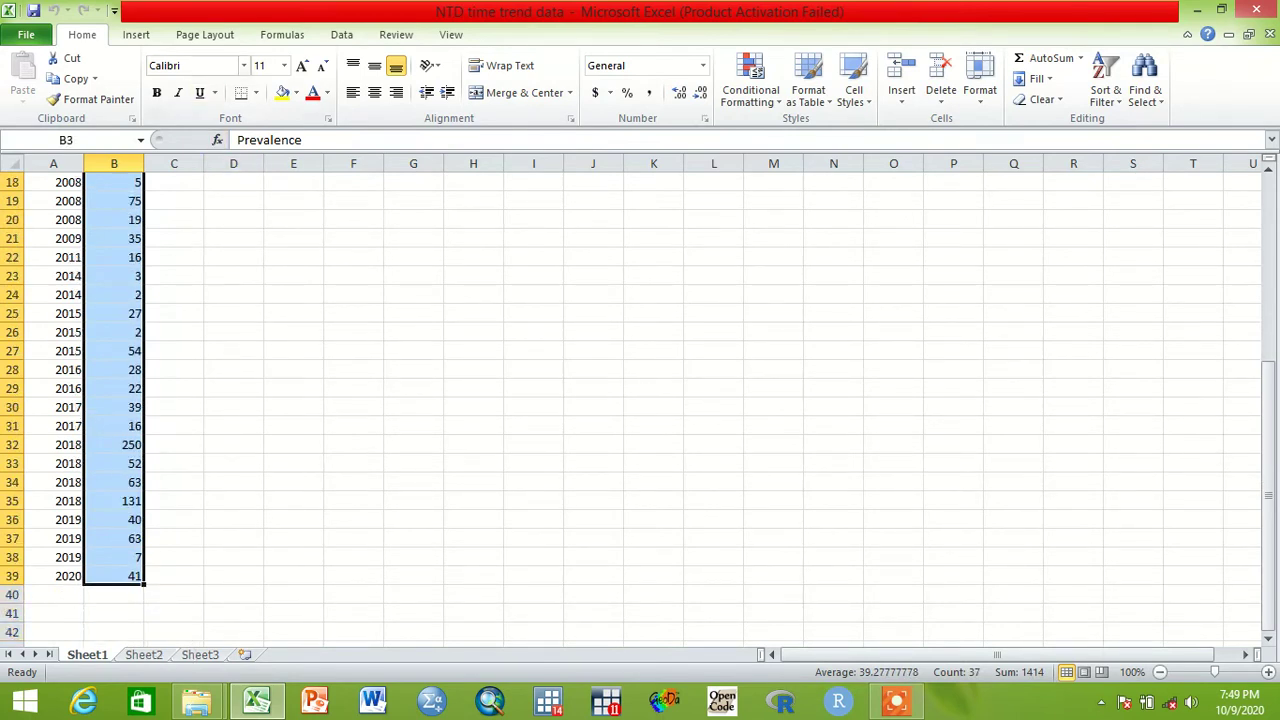
left_click(136, 34)
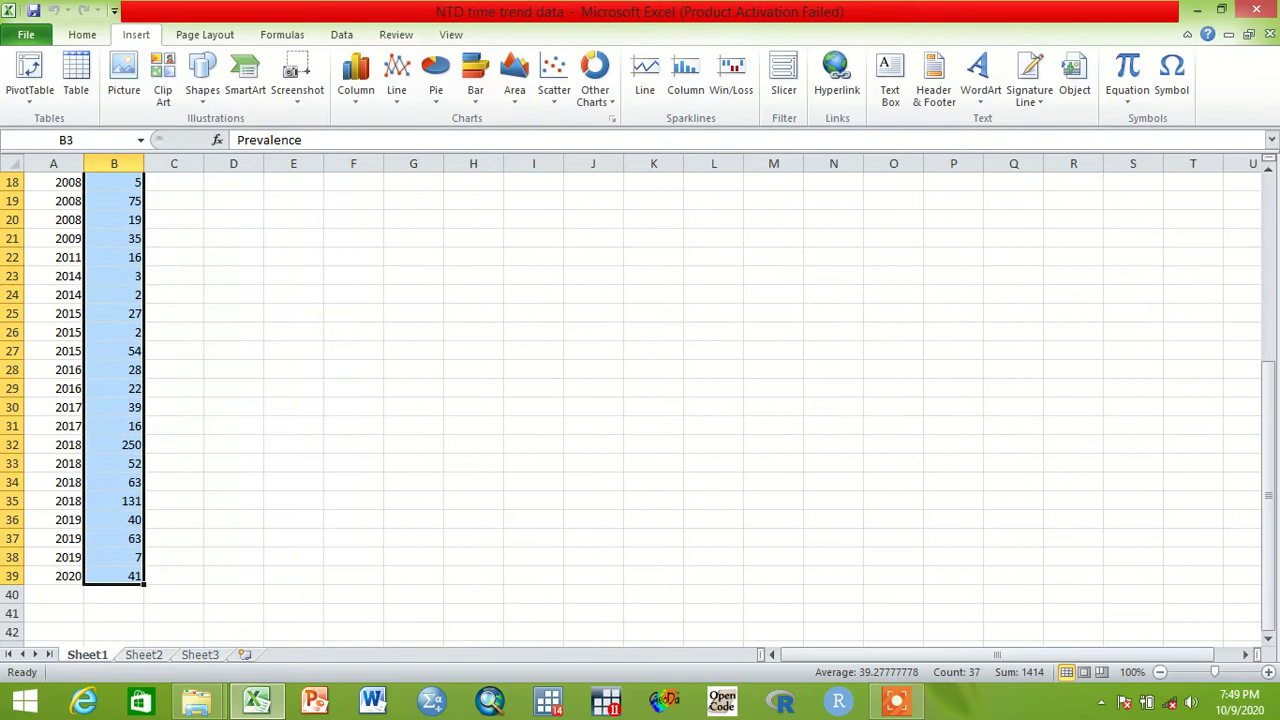
left_click(396, 80)
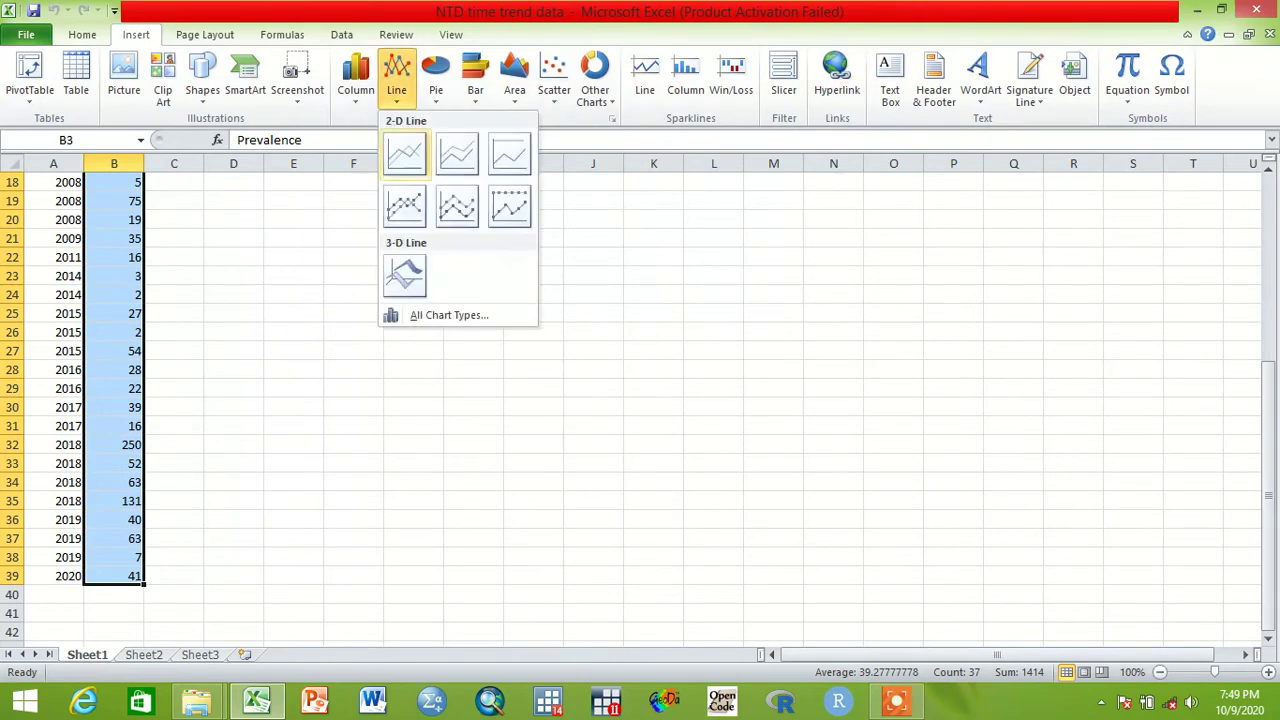
left_click(404, 153)
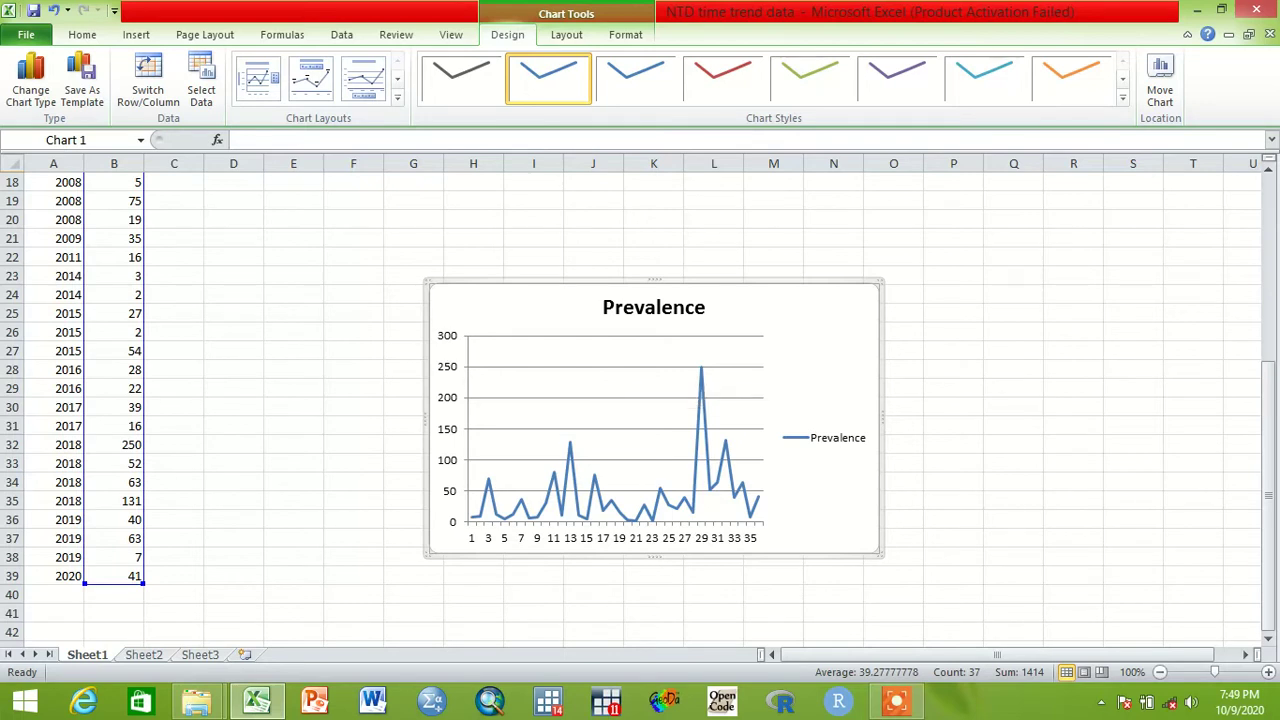
- Move the chart, widen it leftward and heighten it, then apply the orange chart style
left_click_drag(880, 425, 983, 437)
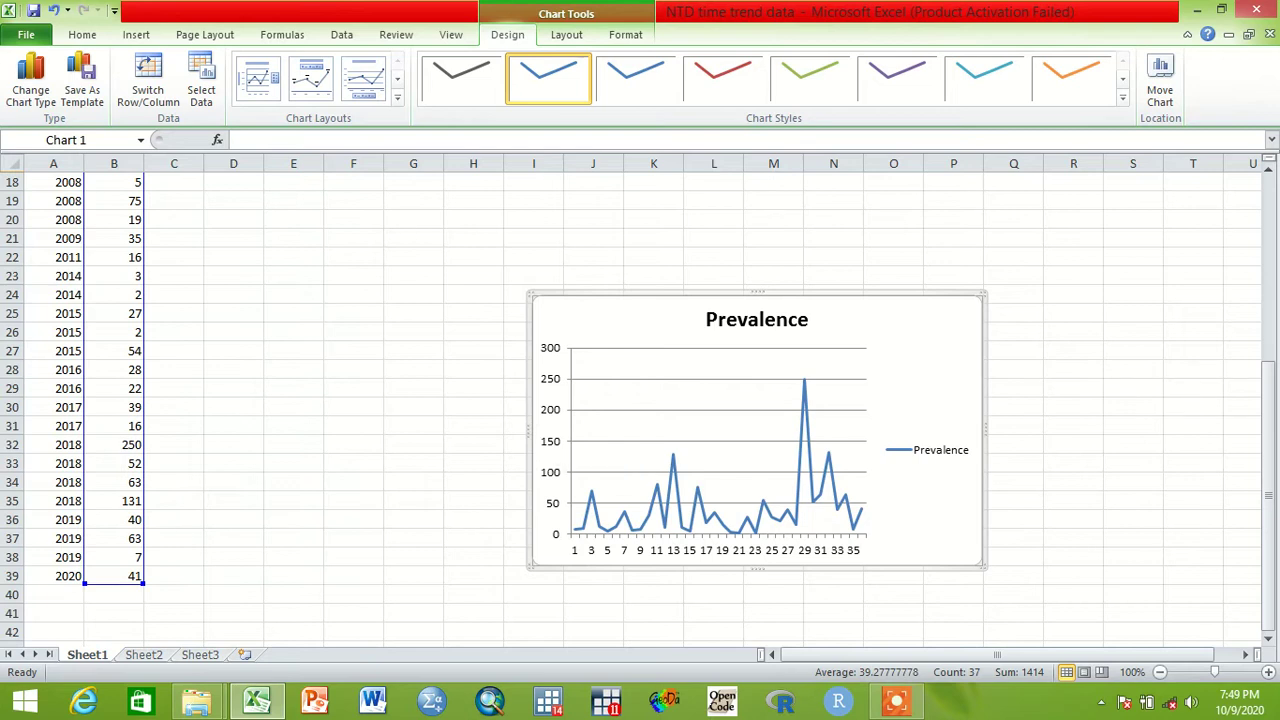
left_click_drag(529, 430, 326, 430)
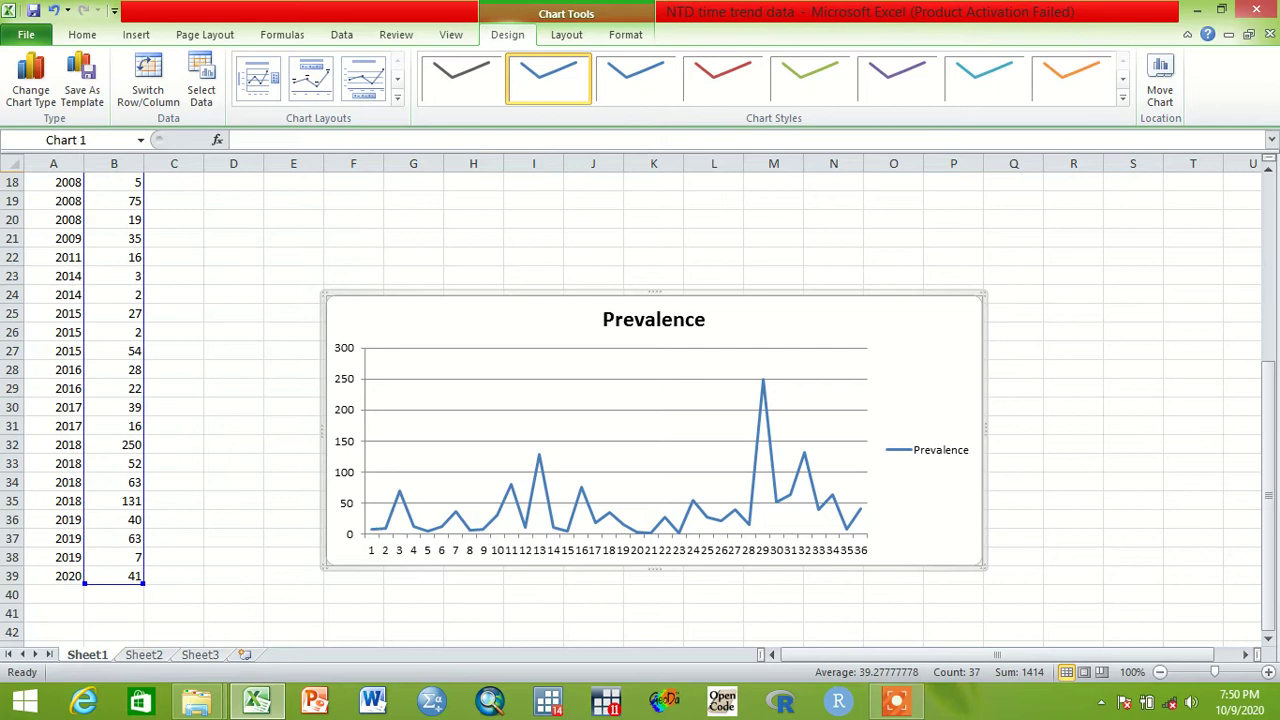
left_click_drag(654, 293, 654, 218)
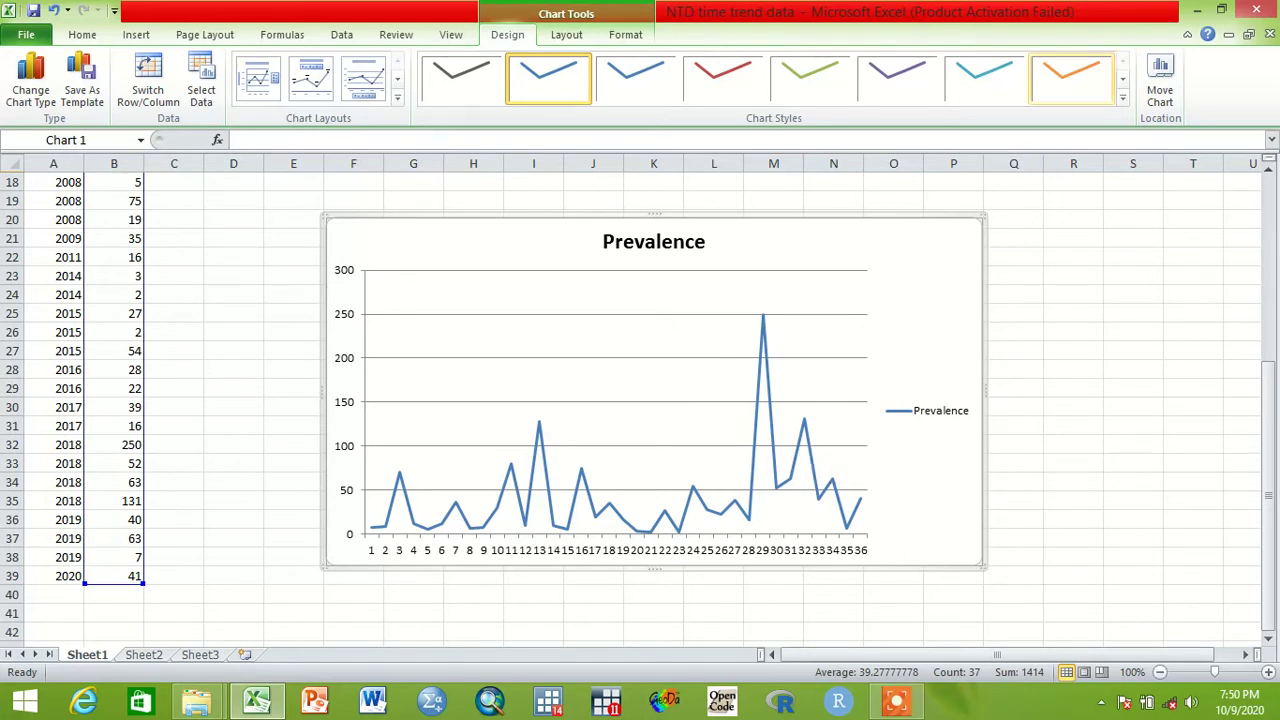
left_click(1070, 78)
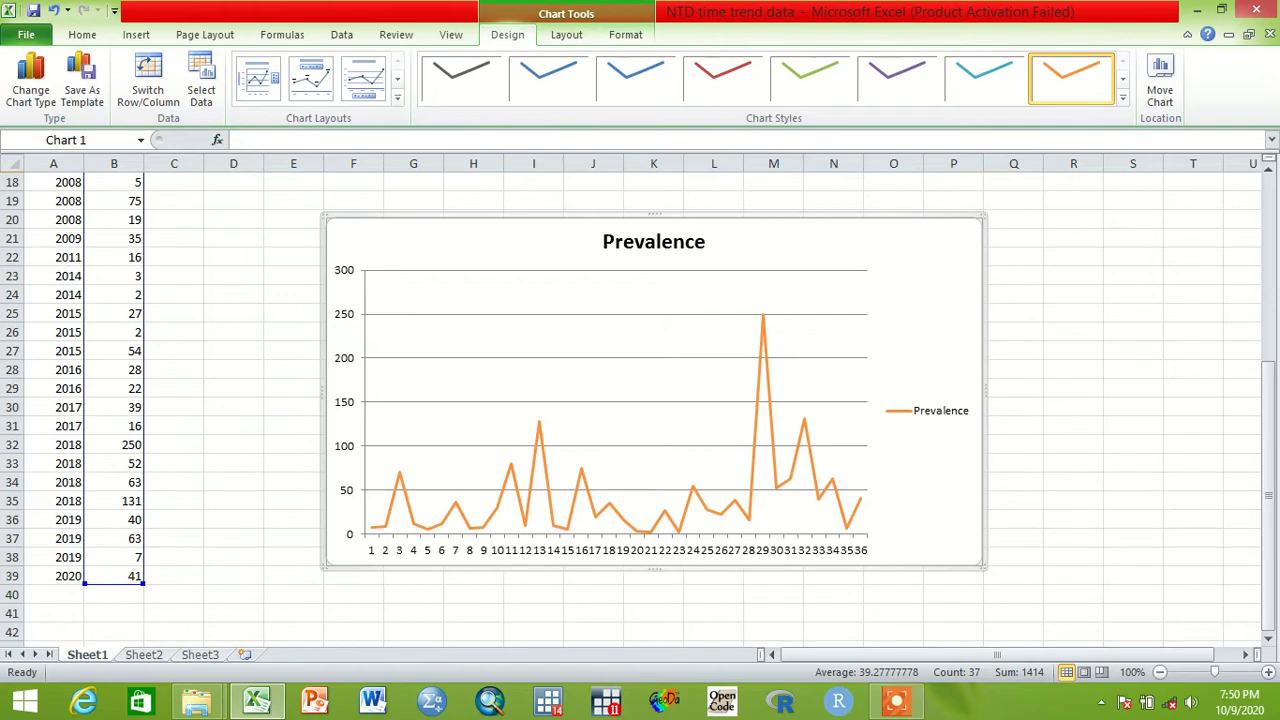
- Set the horizontal axis labels to the years in A4:A39 through Select Data
right_click(458, 292)
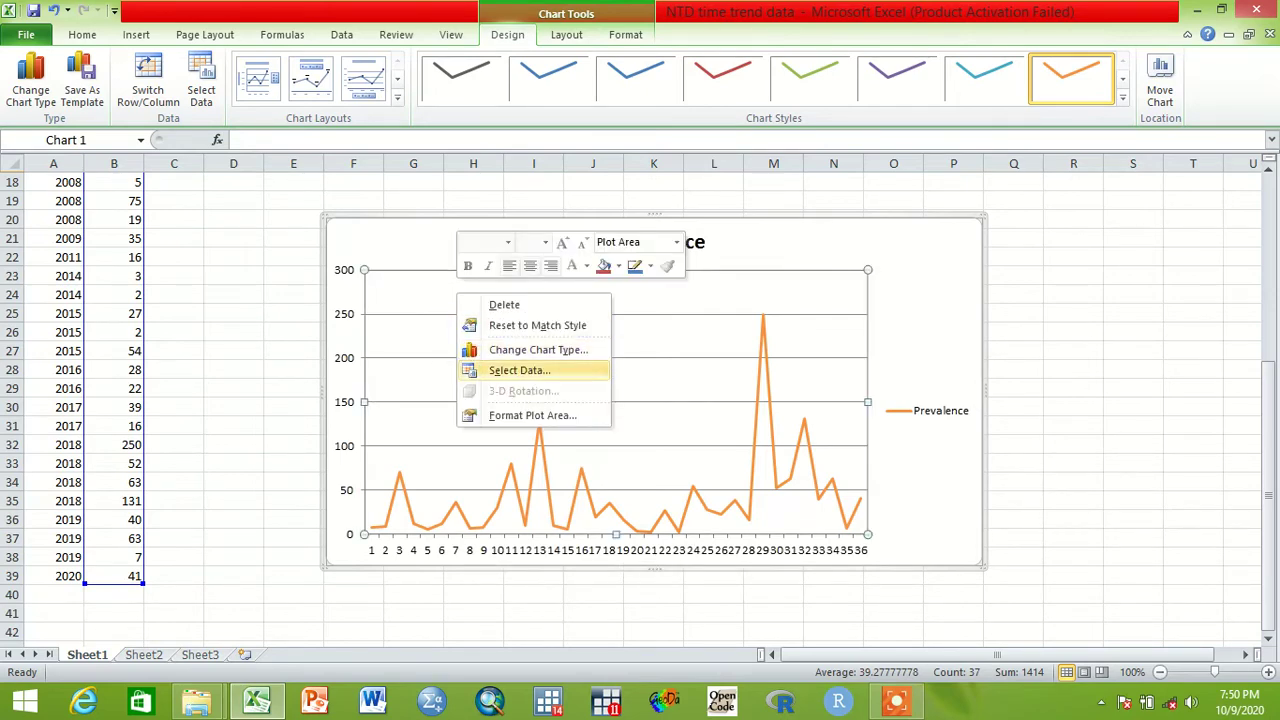
left_click(519, 370)
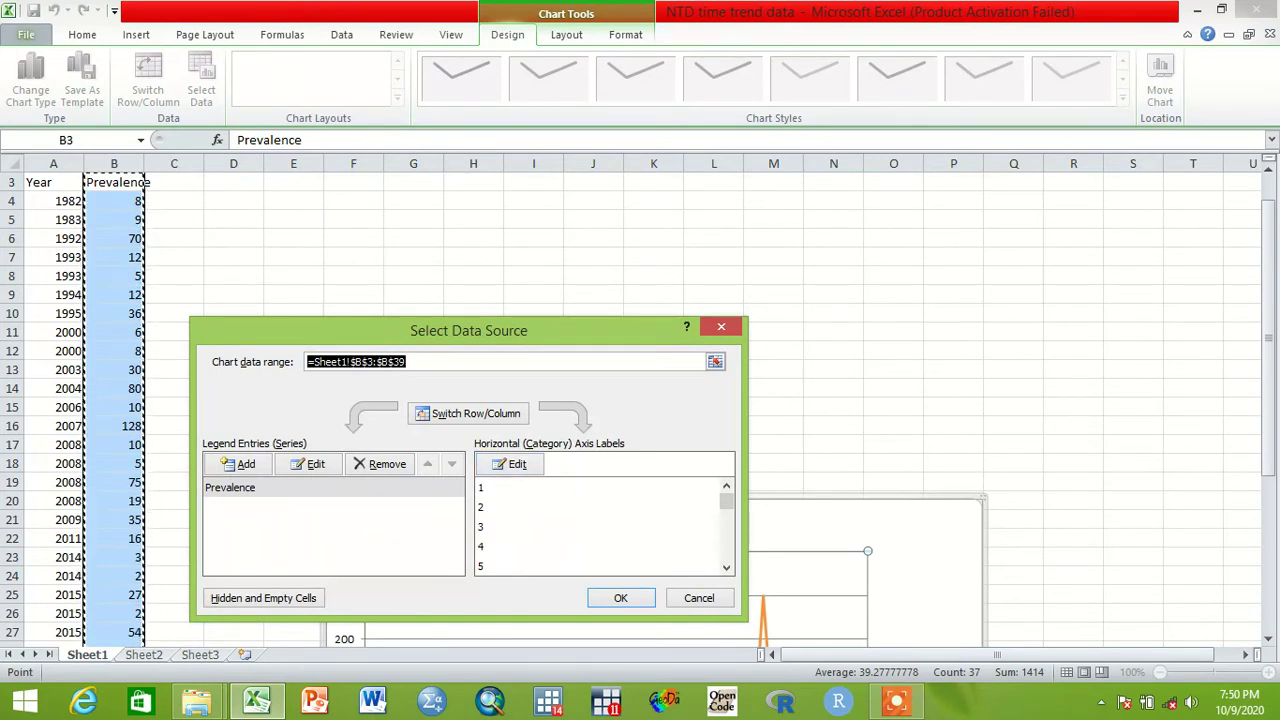
left_click(510, 464)
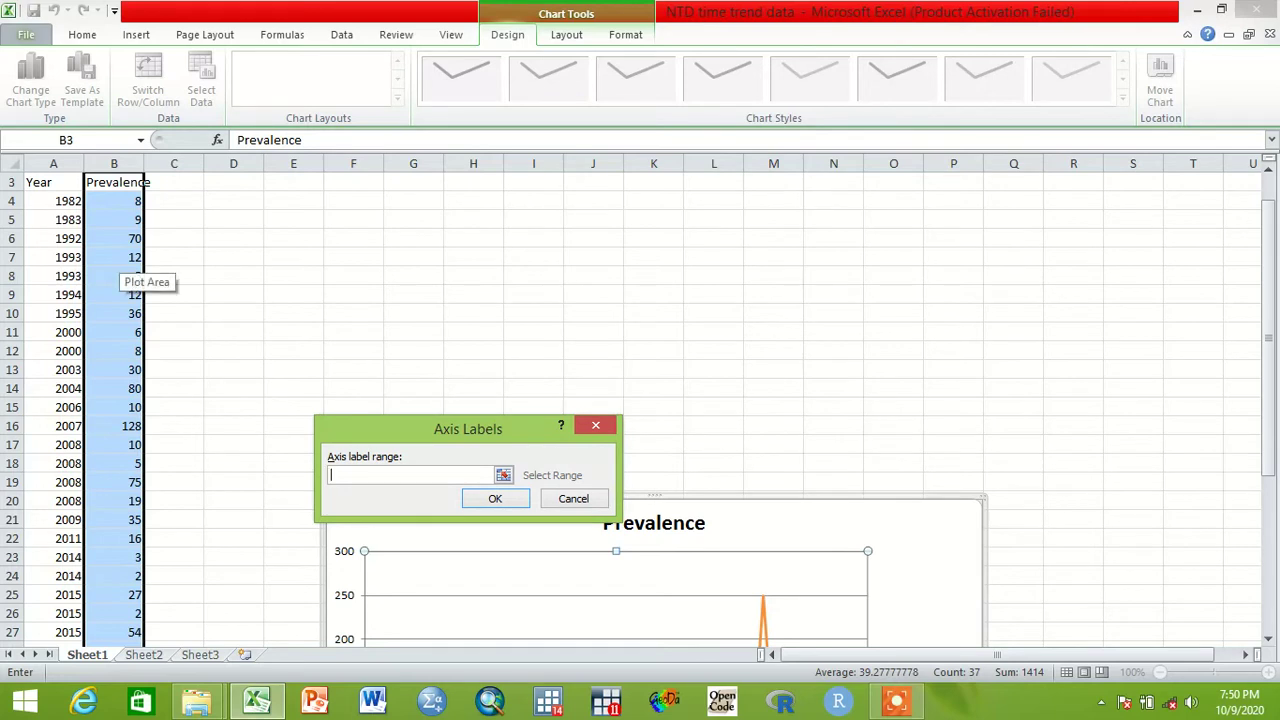
left_click(58, 201)
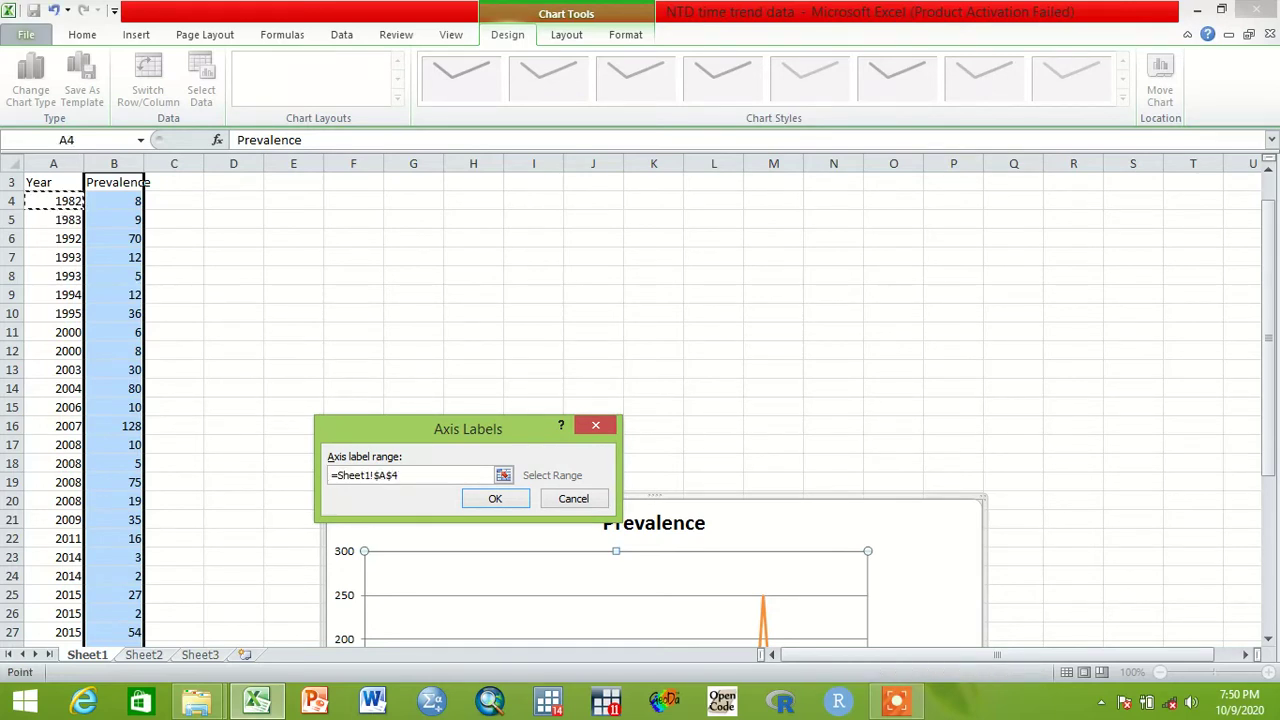
left_click_drag(58, 201, 66, 596)
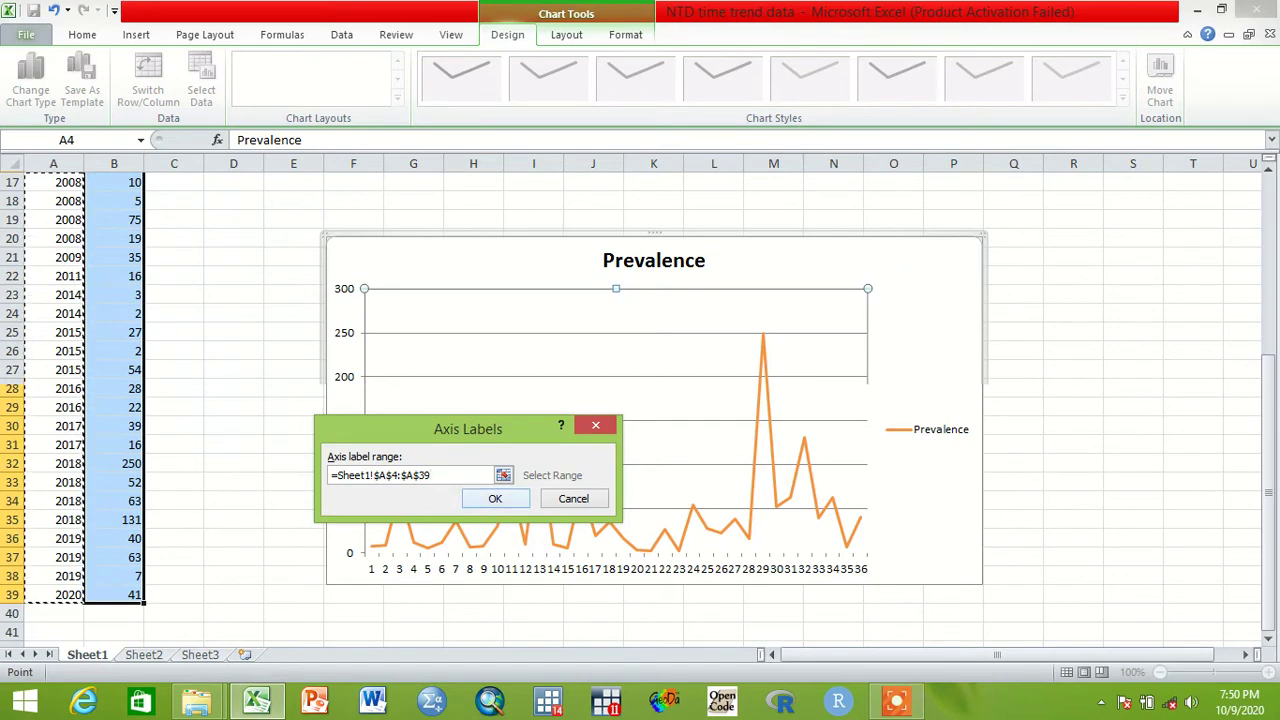
left_click(495, 498)
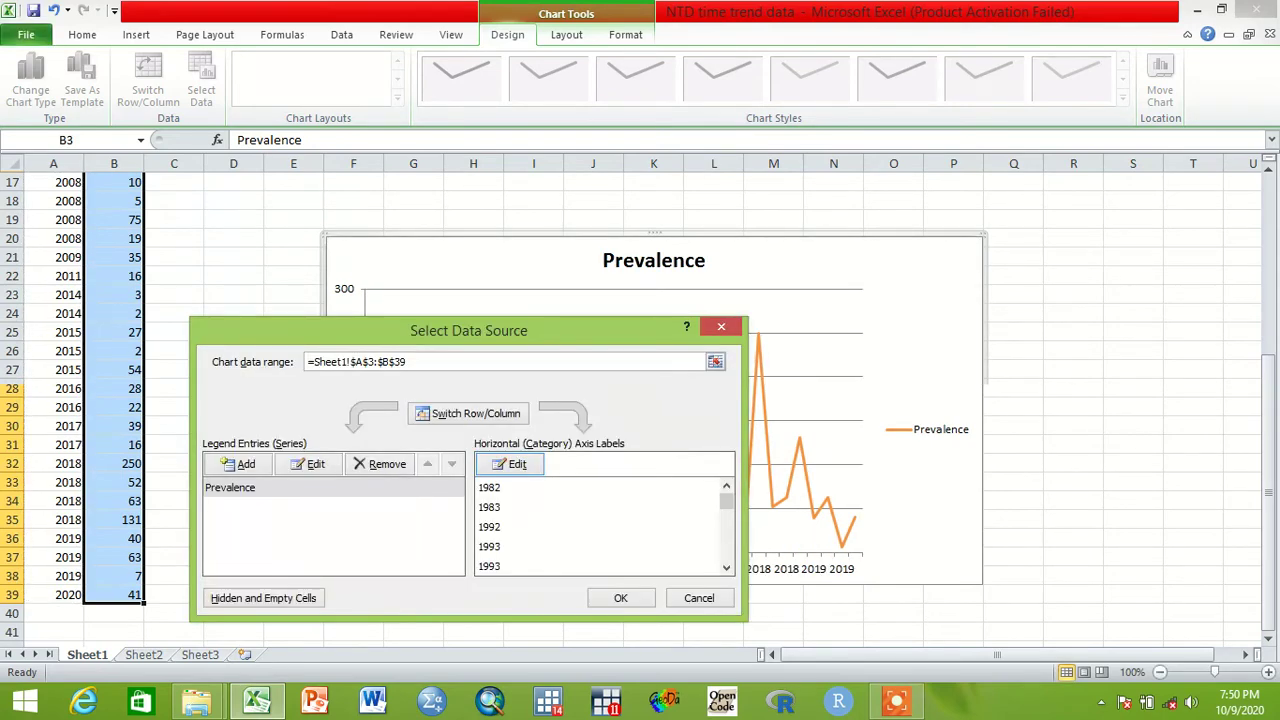
left_click(620, 597)
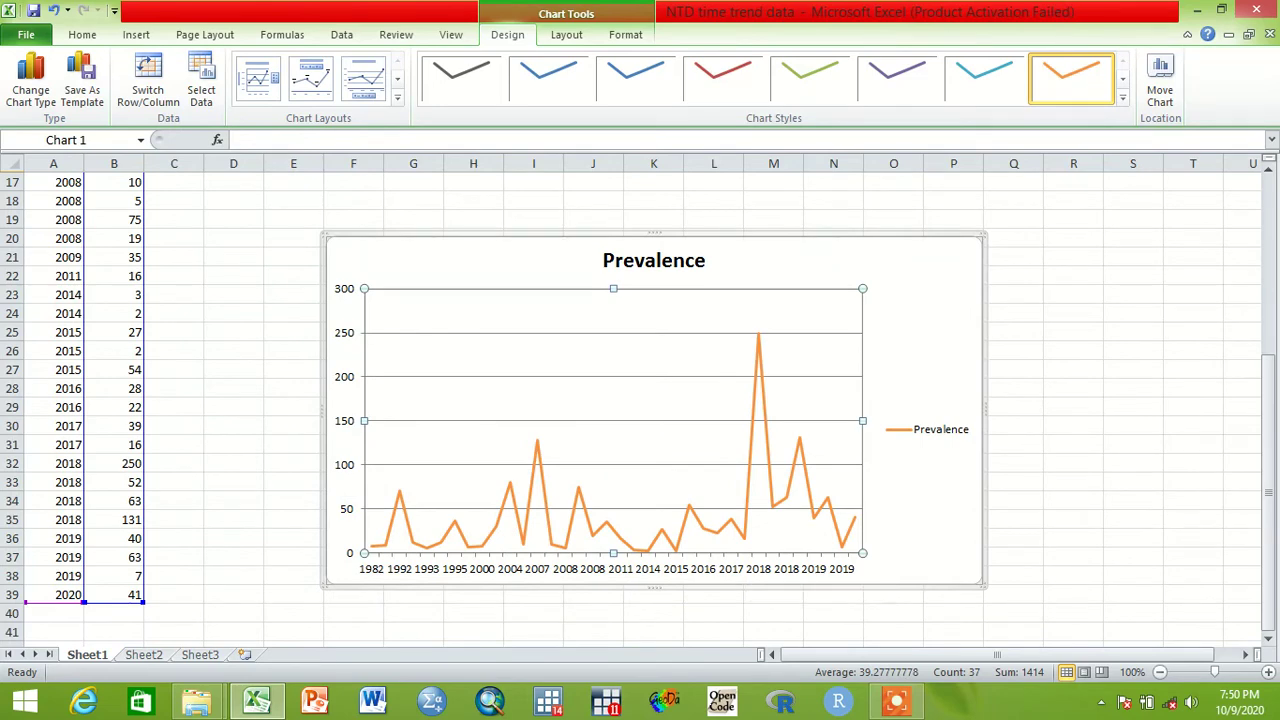
- Widen the chart from its right edge so all year labels show vertically
left_click_drag(985, 410, 1035, 410)
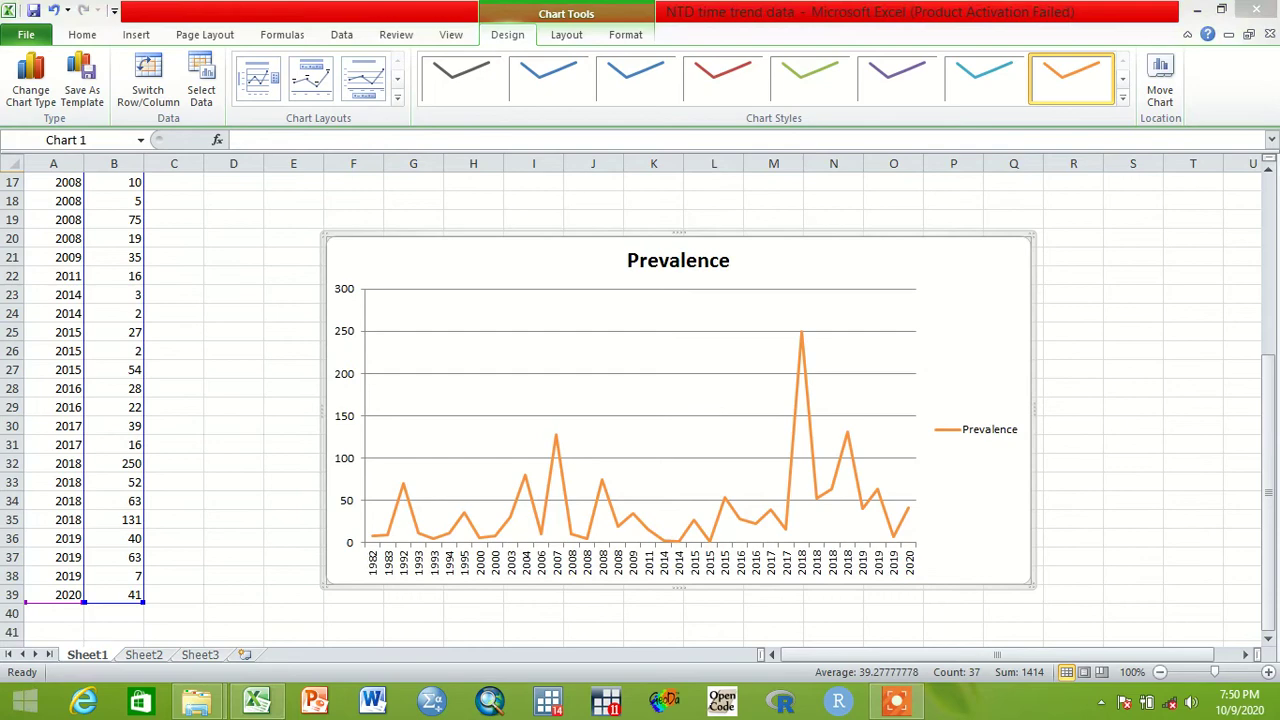
mouse_move(1240, 365)
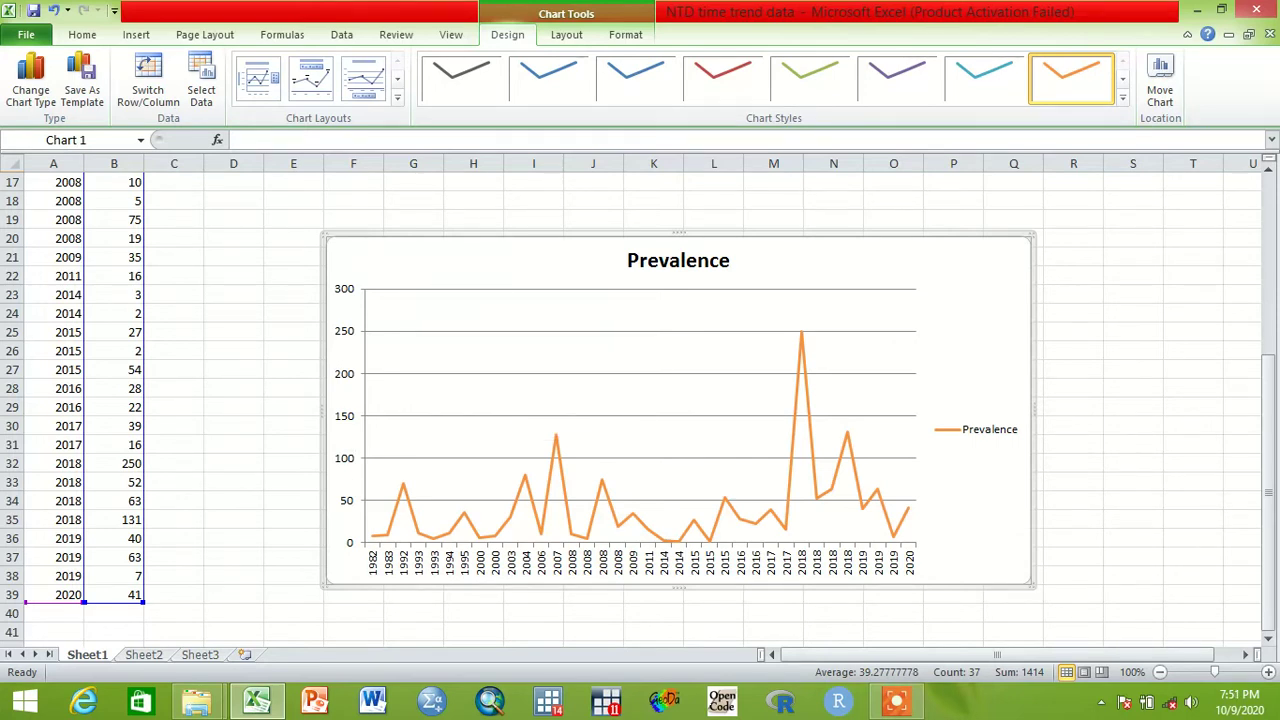
left_click(397, 97)
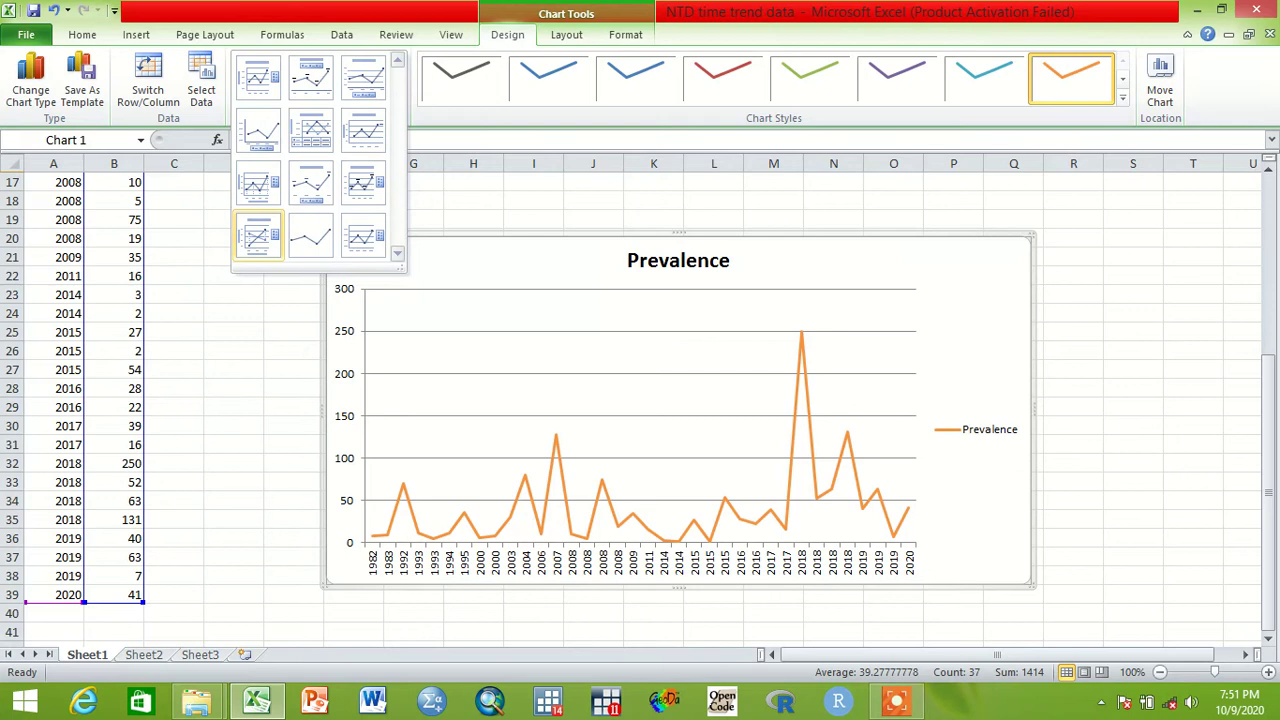
- Apply the axis-titles layout and rename the chart title to 'Time trend analysis'
left_click(258, 237)
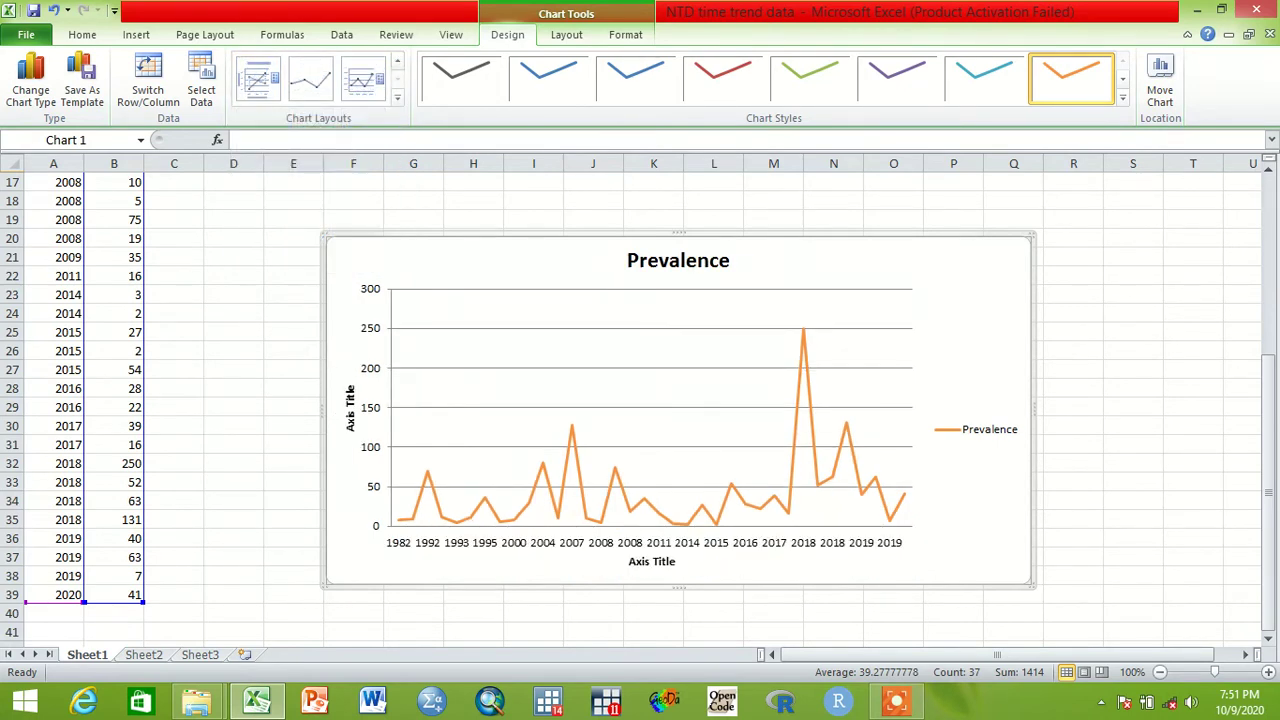
left_click(678, 260)
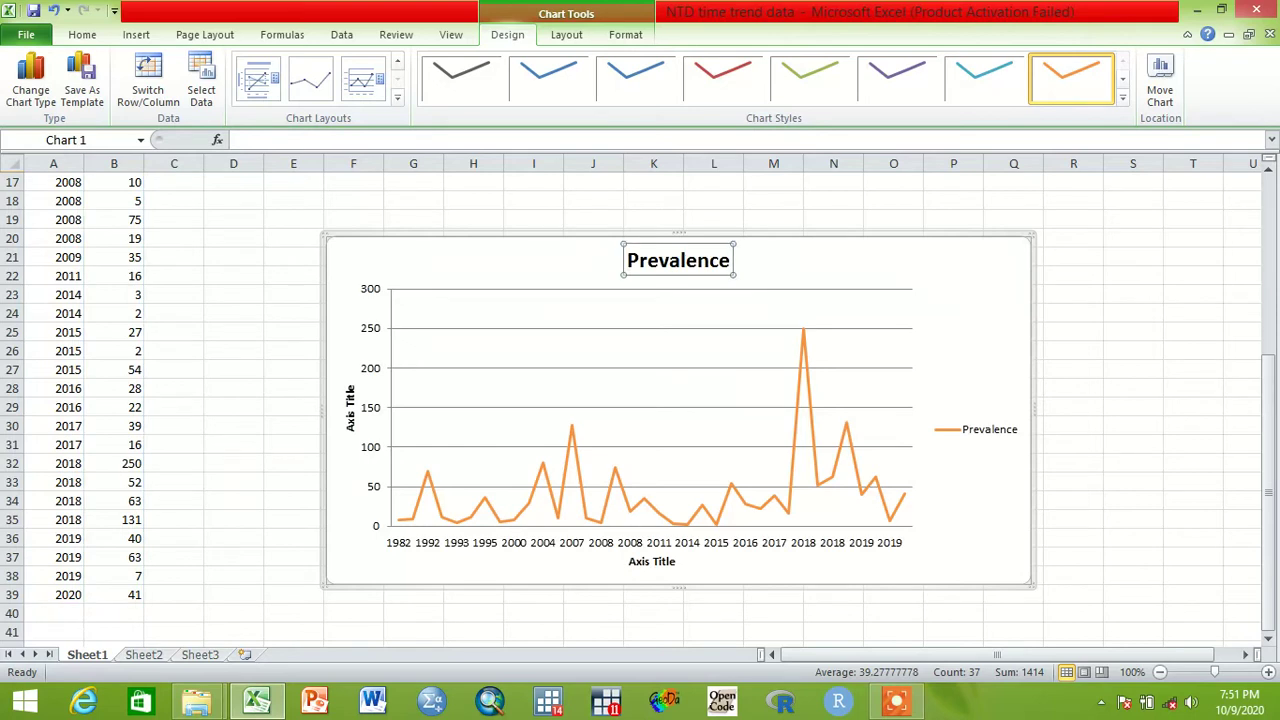
left_click(670, 259)
key("BackSpace")
key("BackSpace")
key("BackSpace")
key("BackSpace")
key("BackSpace")
key("BackSpace")
key("BackSpace")
key("BackSpace")
key("BackSpace")
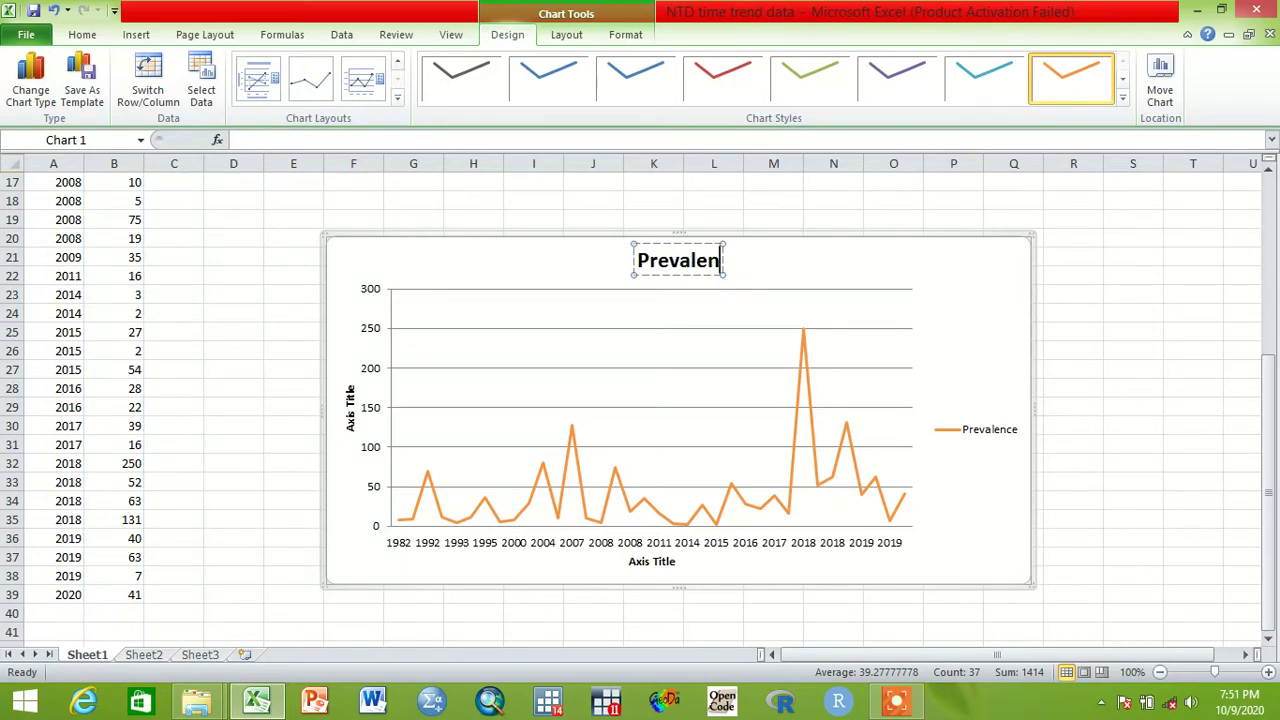
key("BackSpace")
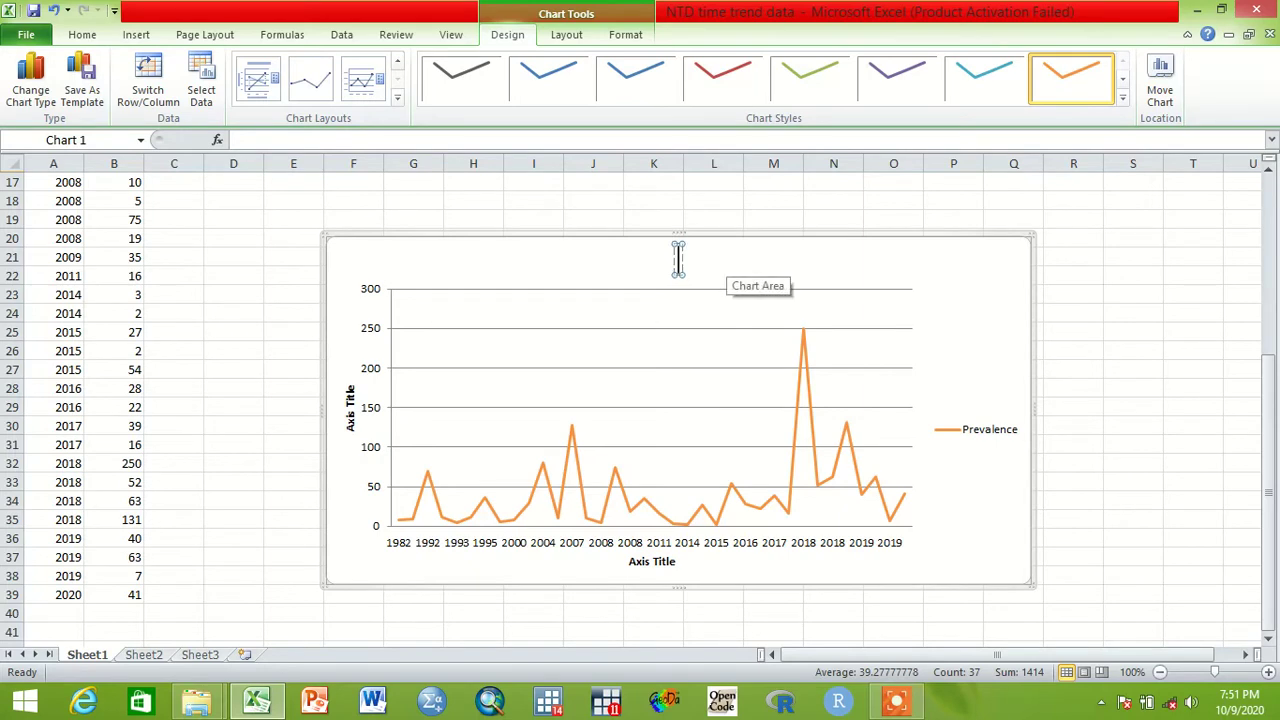
type("Time")
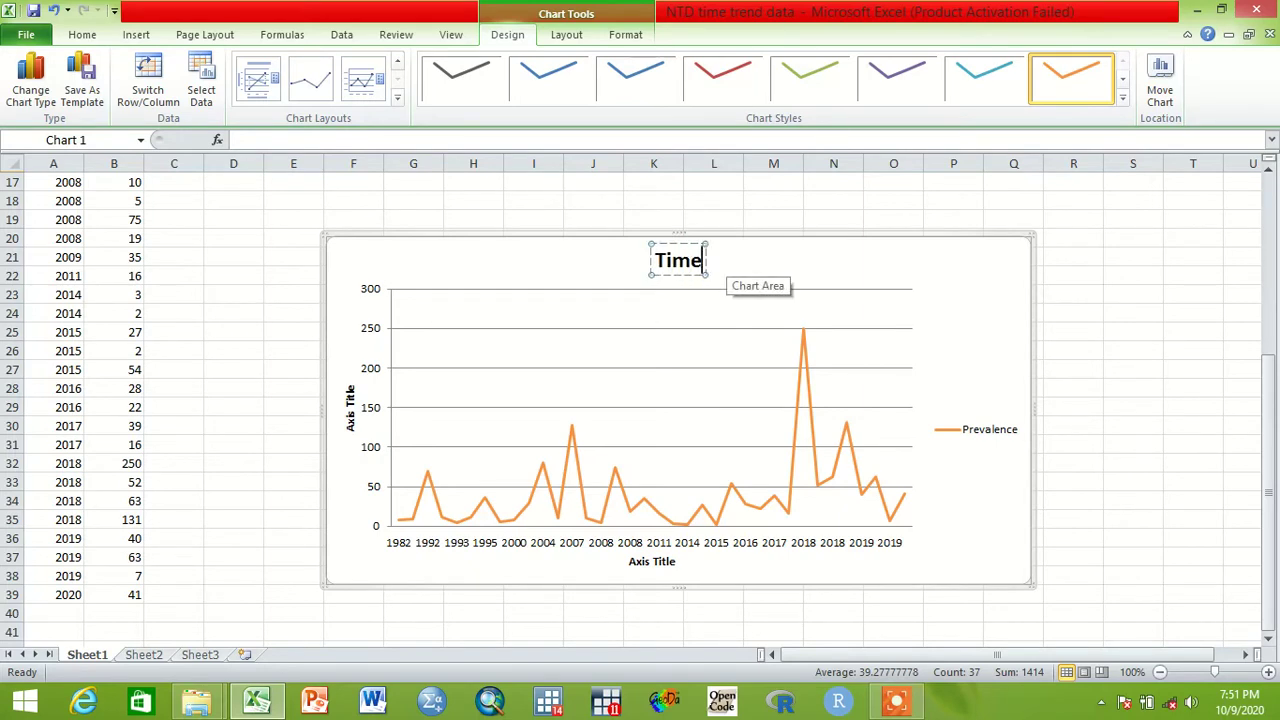
type(" trend ")
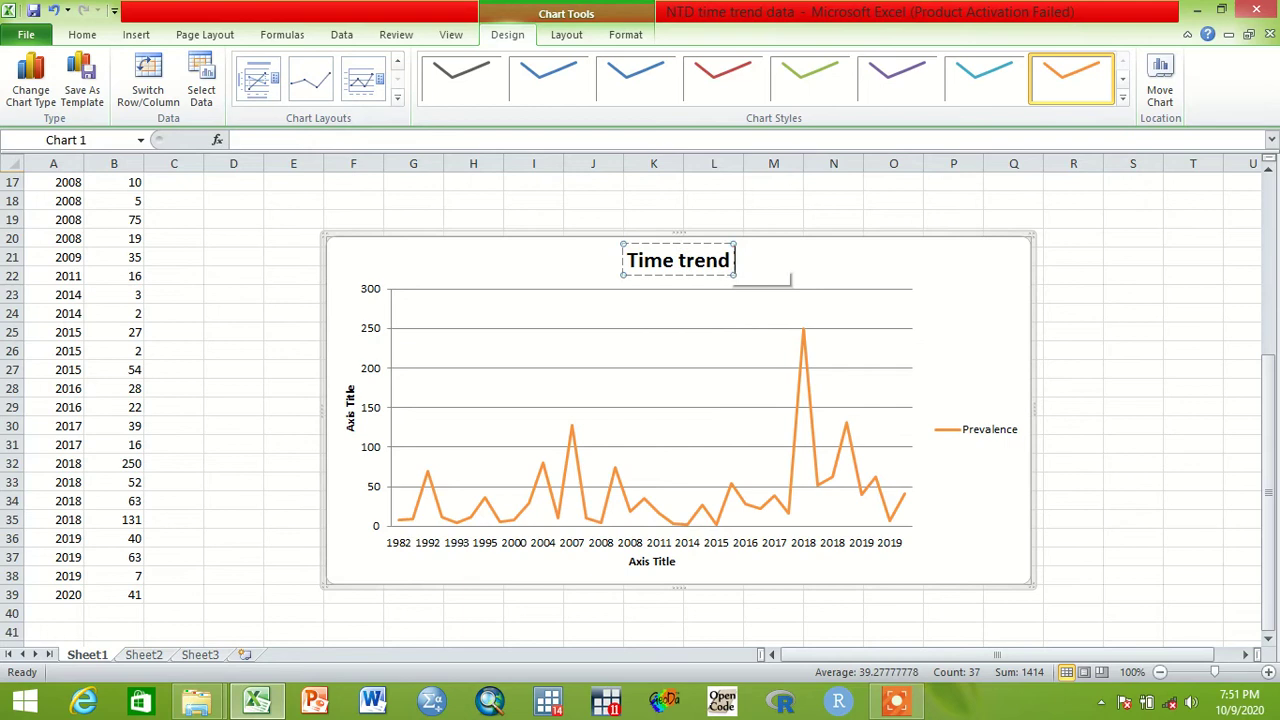
type("analysis")
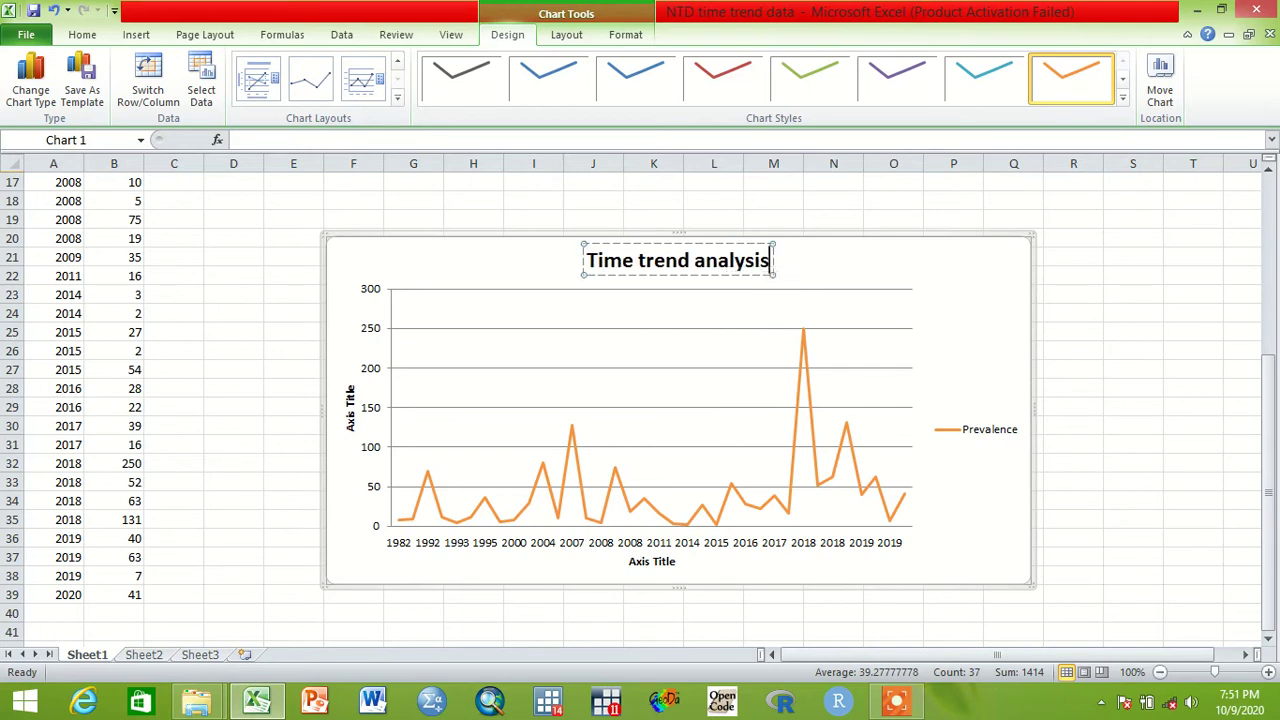
key("Escape")
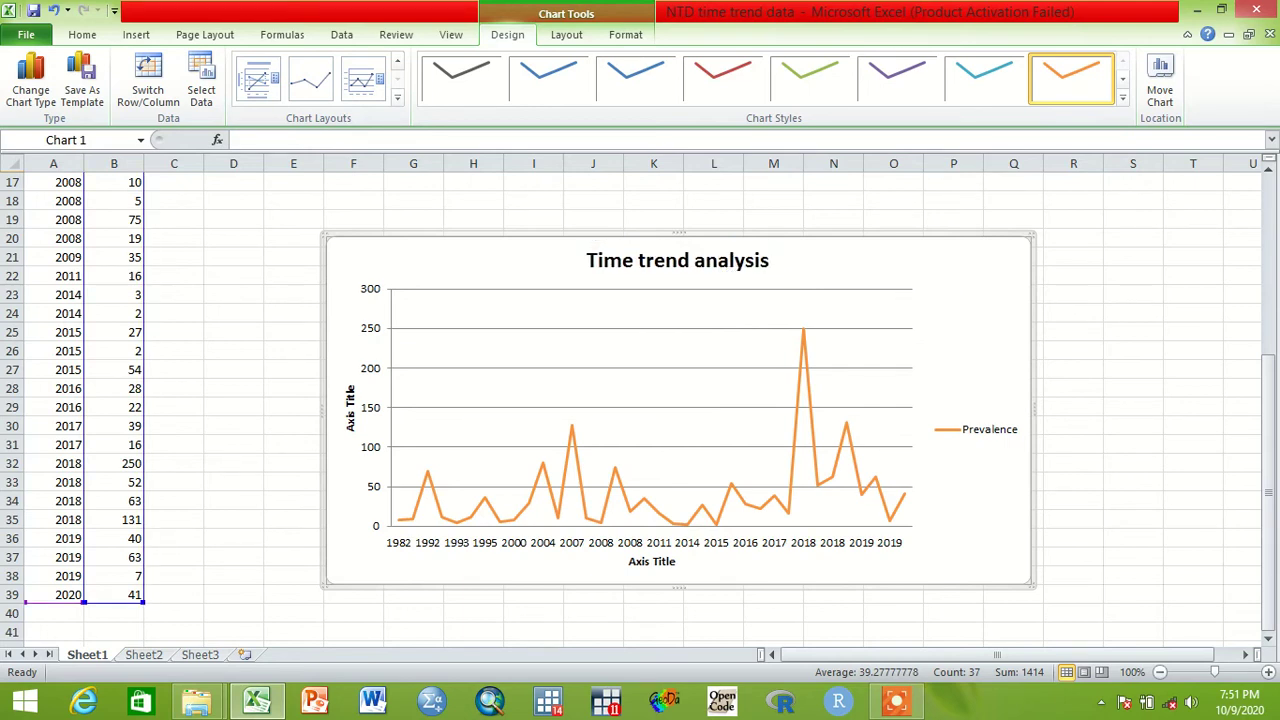
- Set the vertical axis title to 'Prevalence of'
double_click(349, 408)
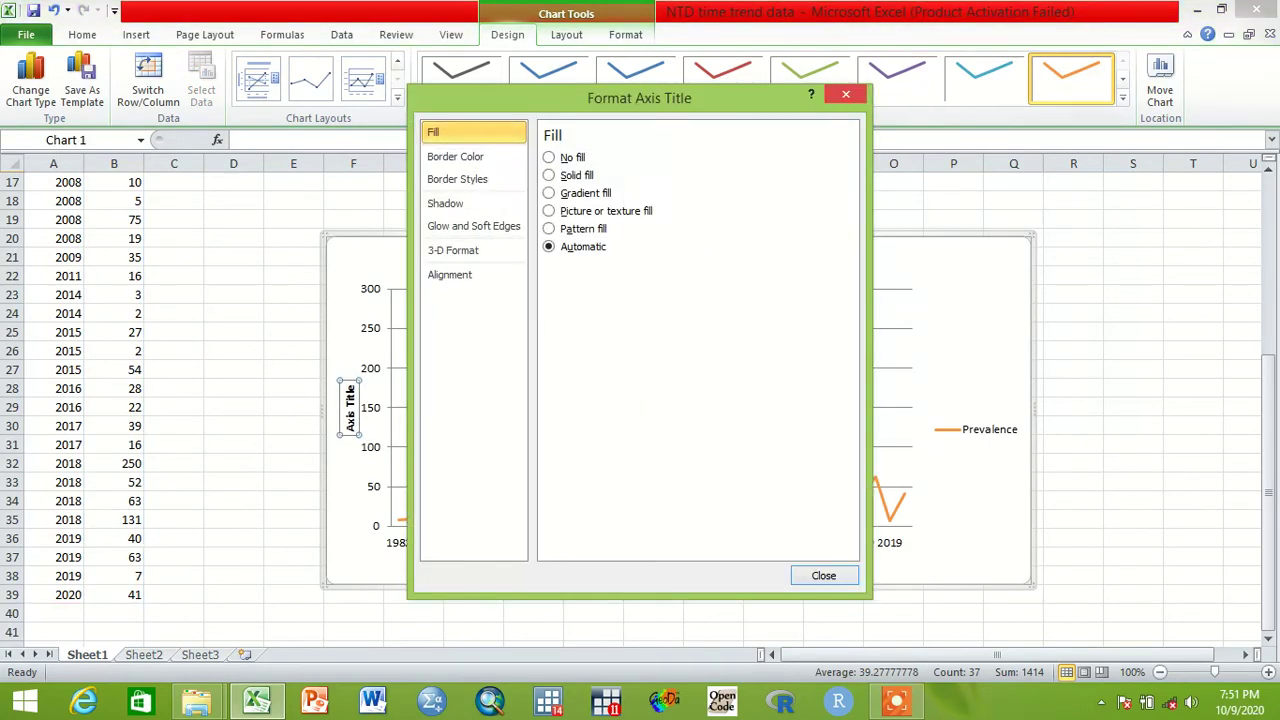
left_click(846, 94)
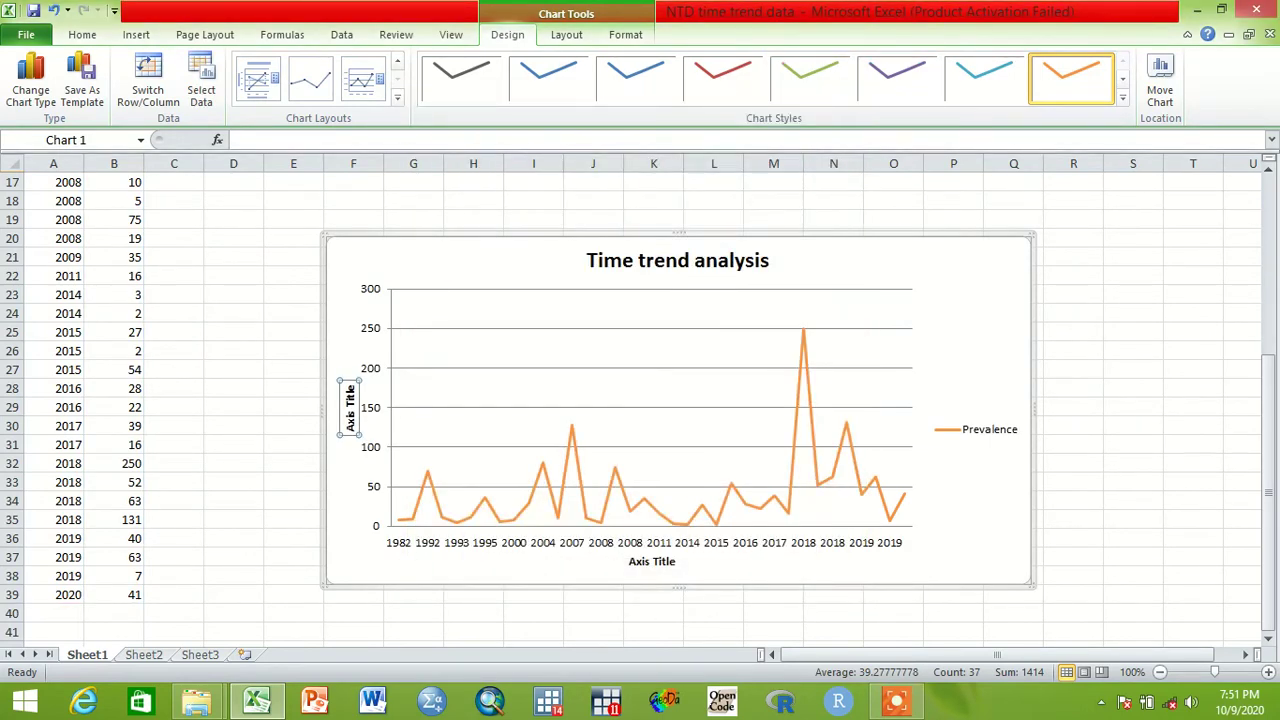
left_click(237, 140)
type("Pr")
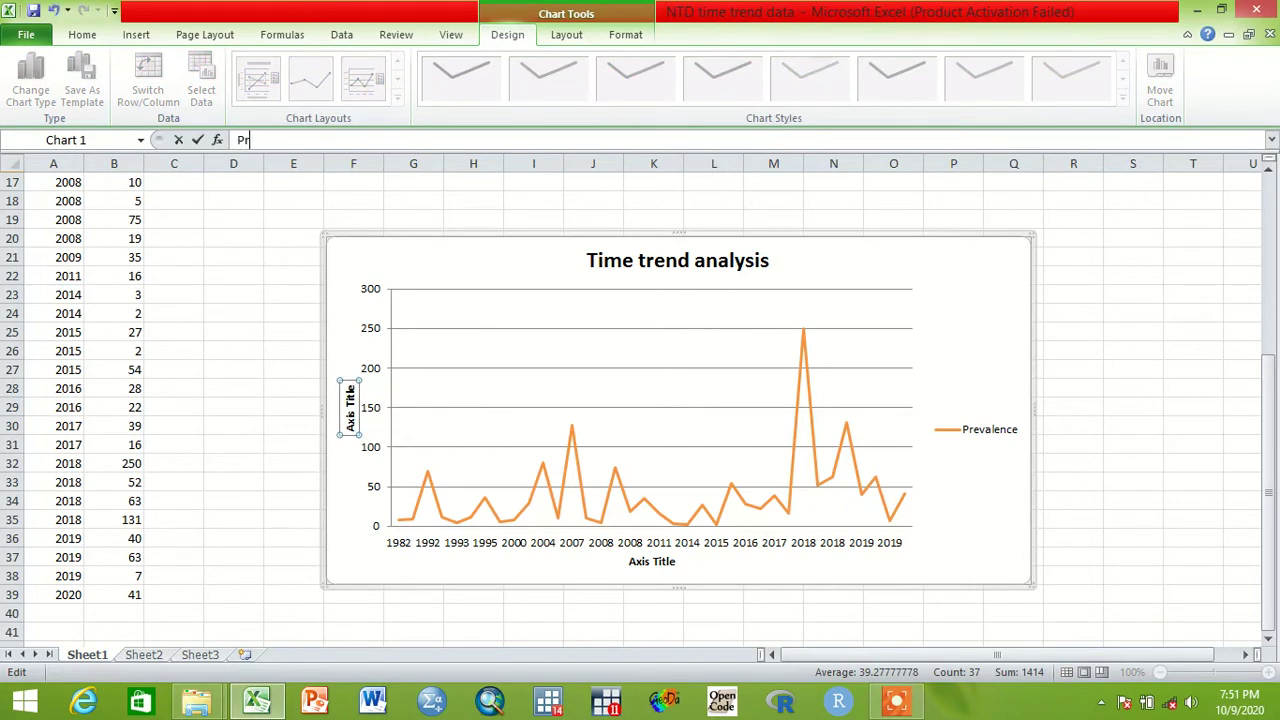
type("evalence of")
key("Return")
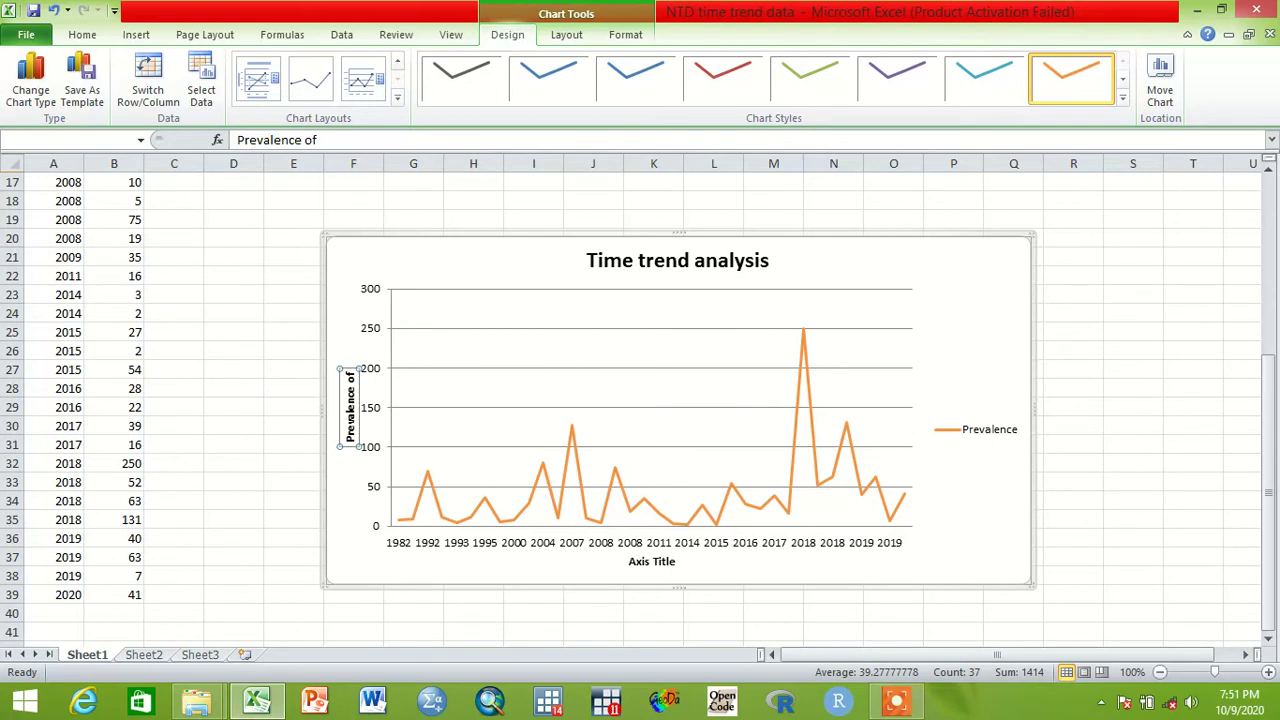
- Replace the horizontal axis title placeholder with 'Year'
left_click(652, 561)
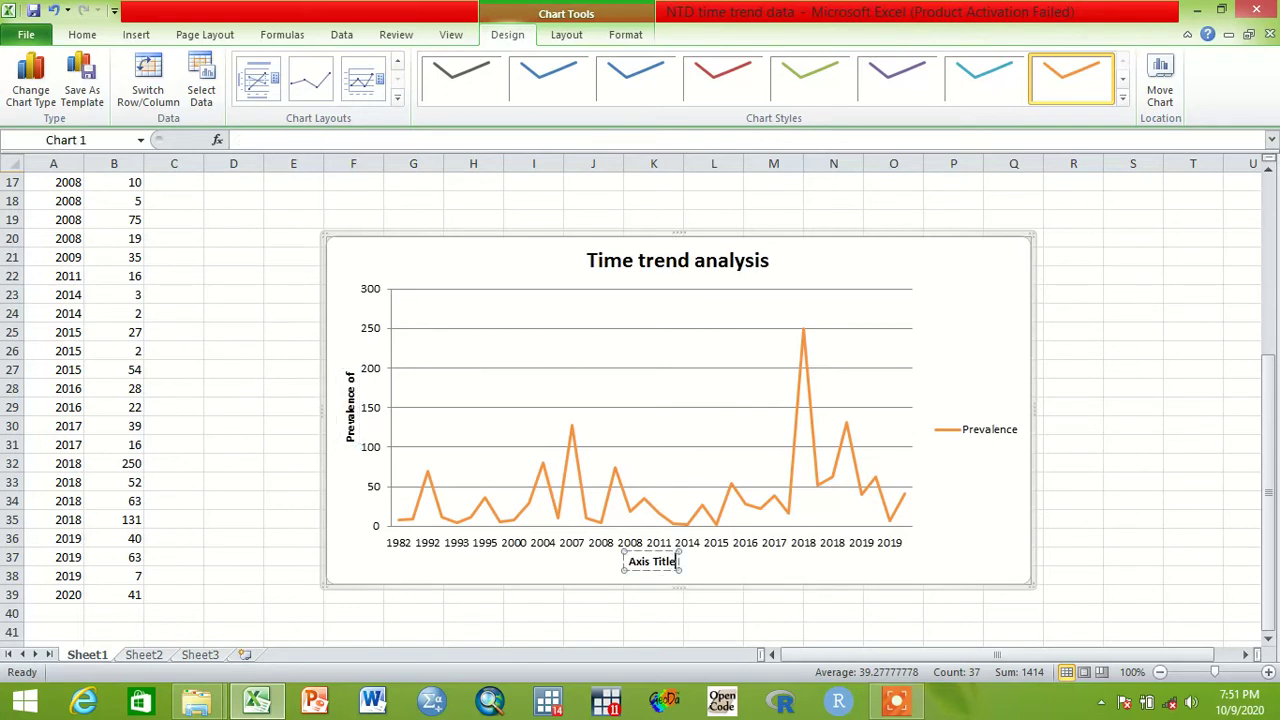
key("BackSpace")
key("BackSpace")
key("BackSpace")
key("BackSpace")
key("BackSpace")
key("BackSpace")
key("BackSpace")
key("BackSpace")
key("BackSpace")
key("BackSpace")
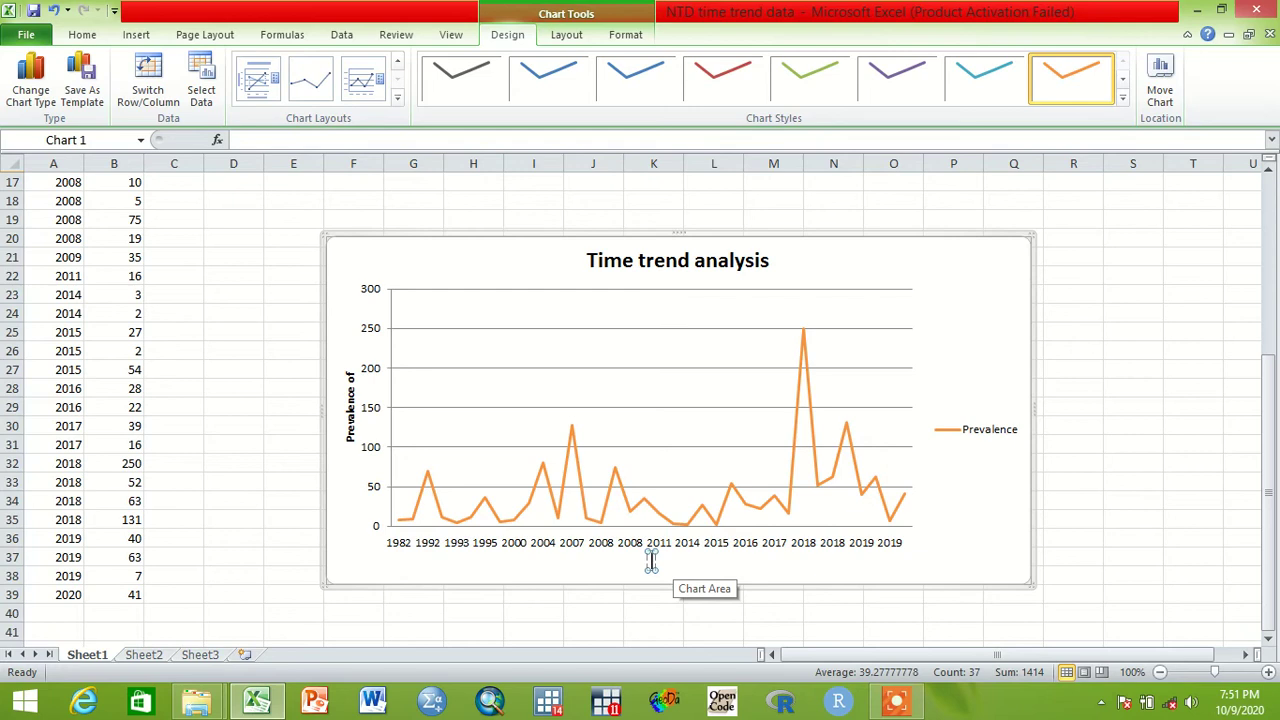
type("Y")
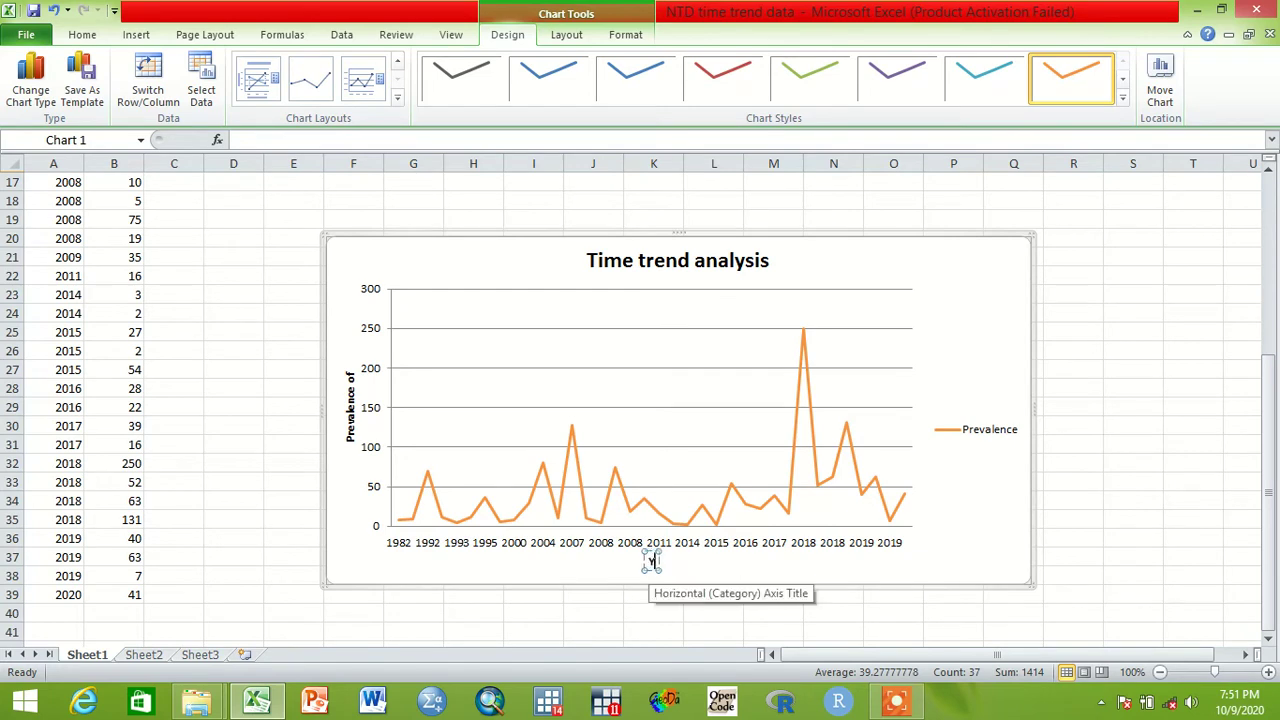
type("ear")
- Enlarge the chart by dragging its right edge outward and top edge upward
left_click(830, 572)
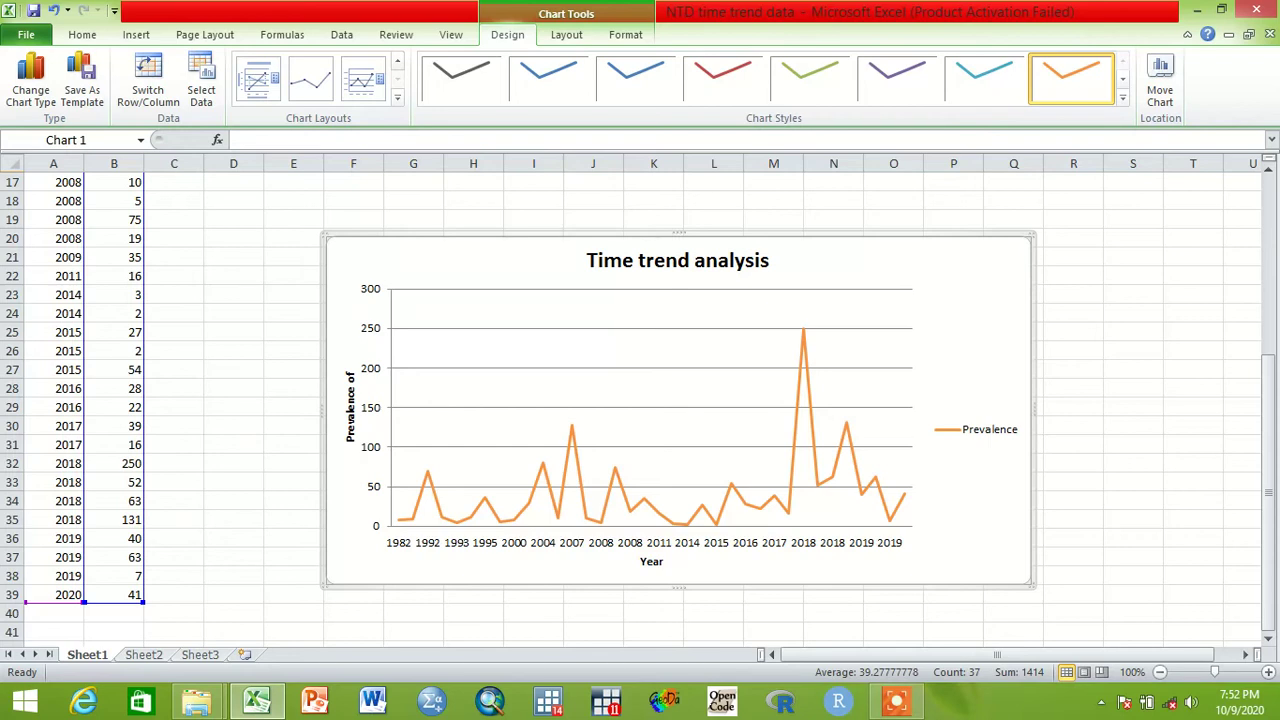
left_click_drag(1034, 425, 1080, 425)
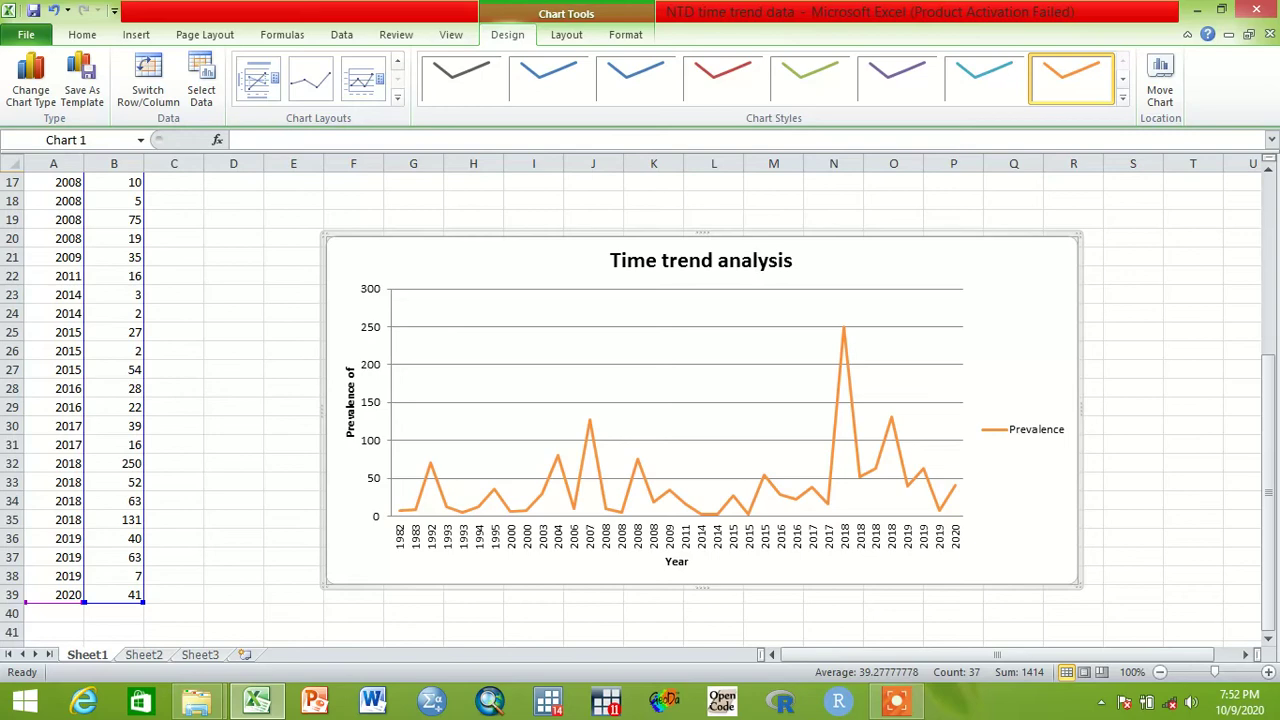
left_click_drag(702, 233, 702, 214)
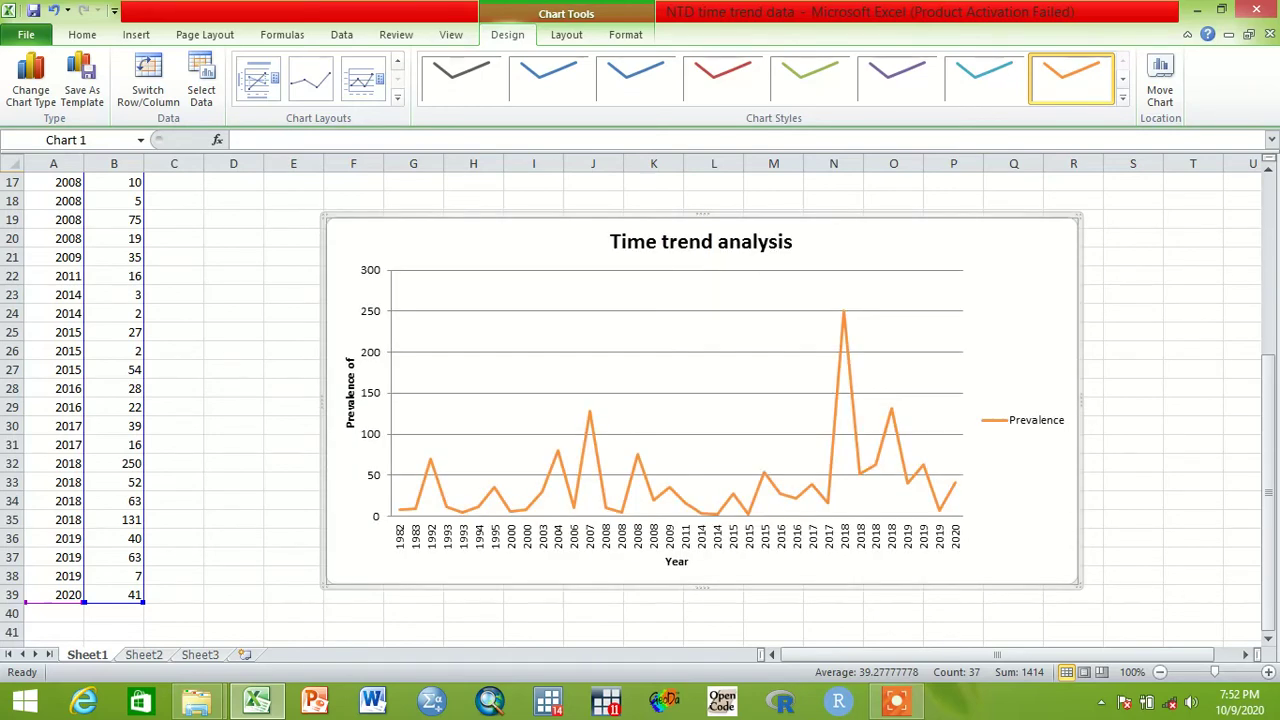